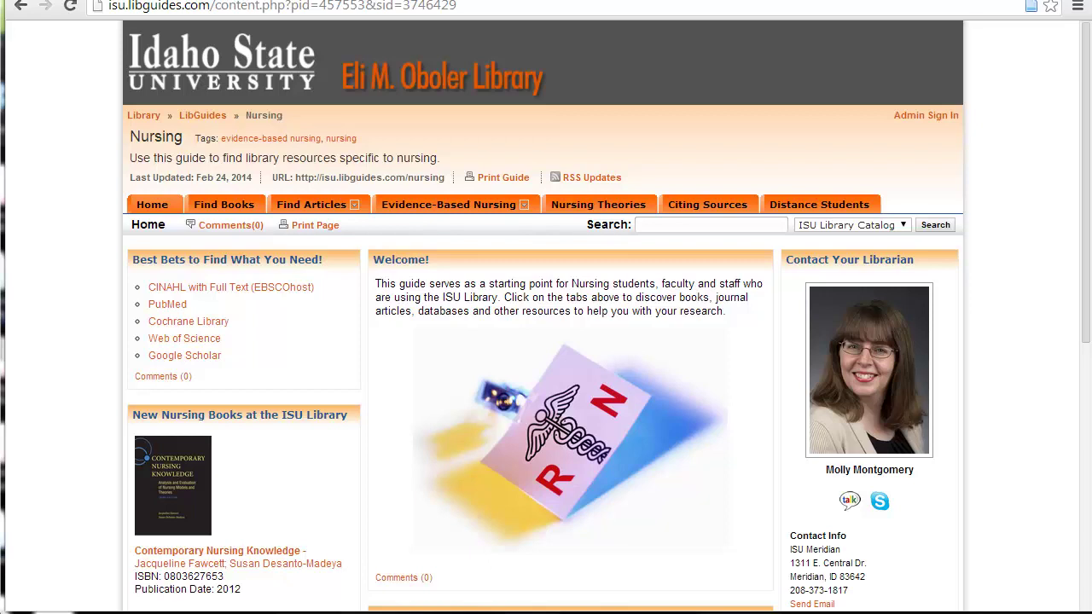
Step: Open CINAHL with Full Text from the nursing guide's best bets and run a basic search for "lateral violence"
left_click(196, 288)
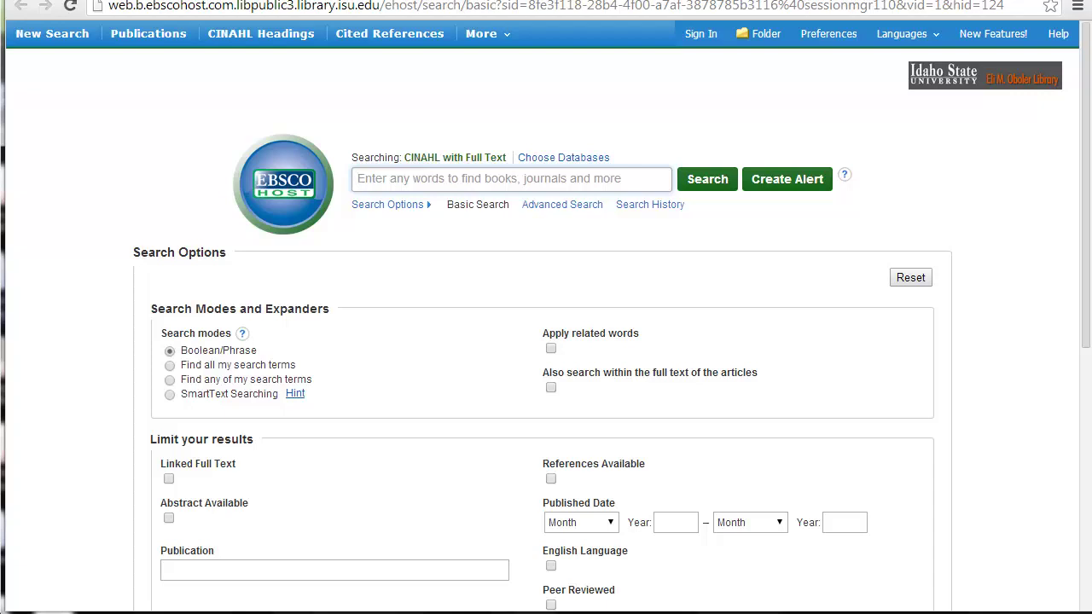
type("lateral violence")
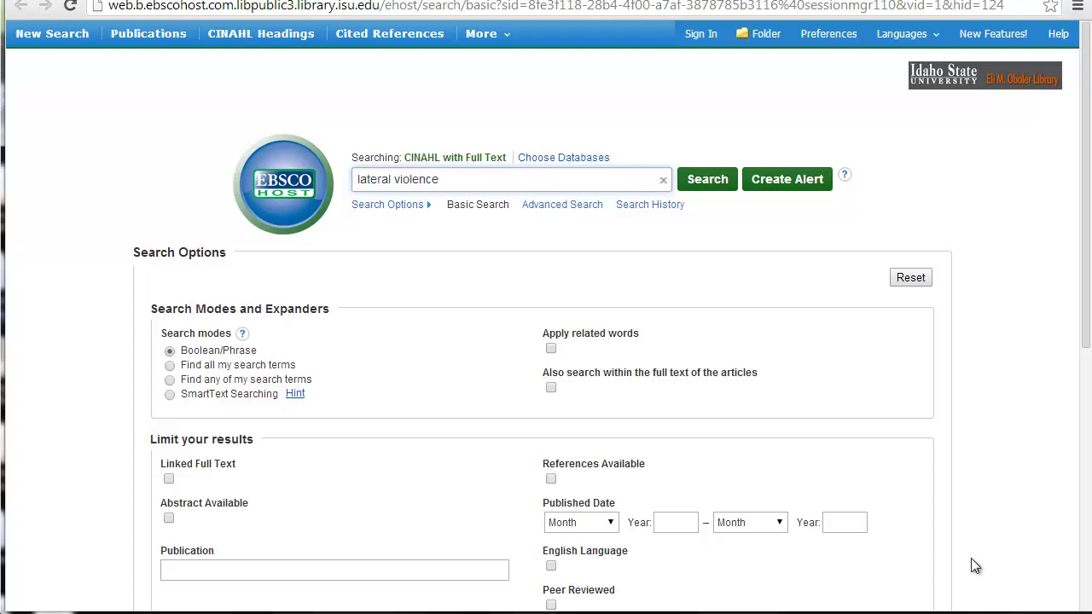
scroll(991, 379, "down", 1)
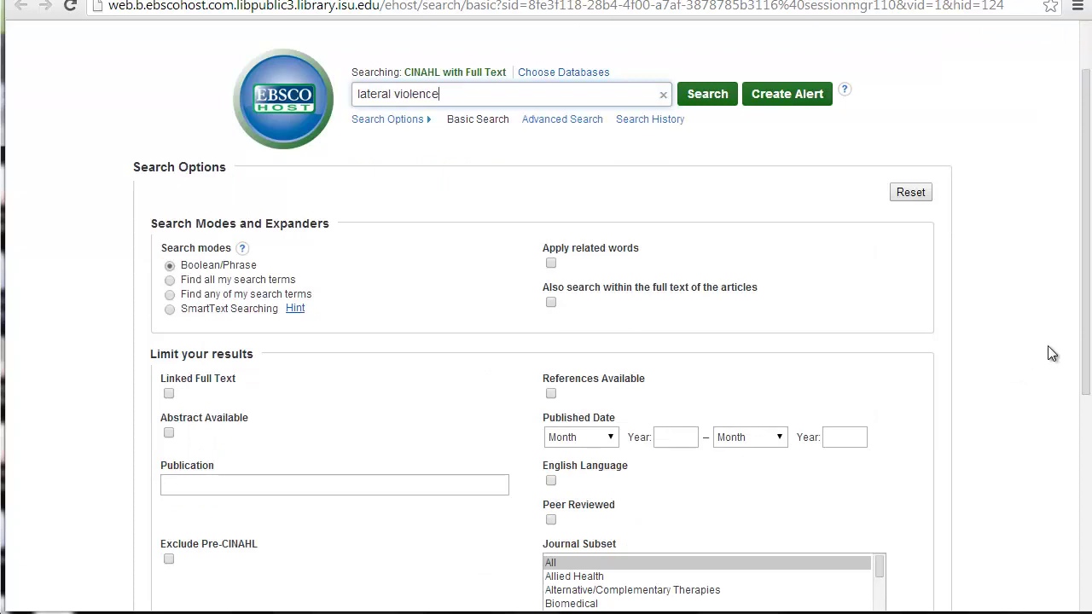
scroll(1052, 353, "down", 1)
scroll(1052, 352, "down", 1)
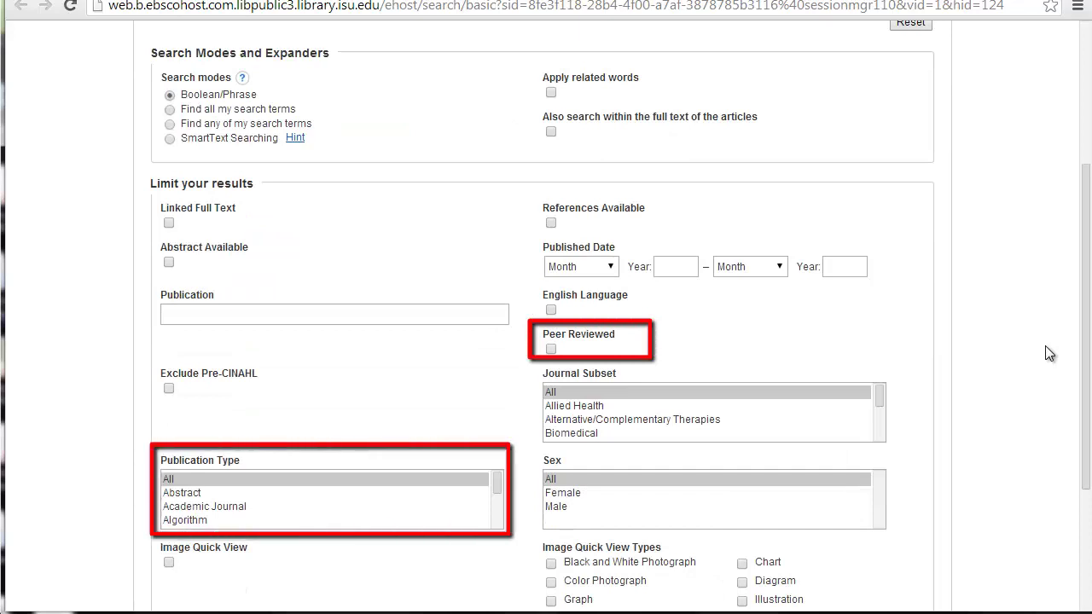
scroll(1050, 353, "down", 1)
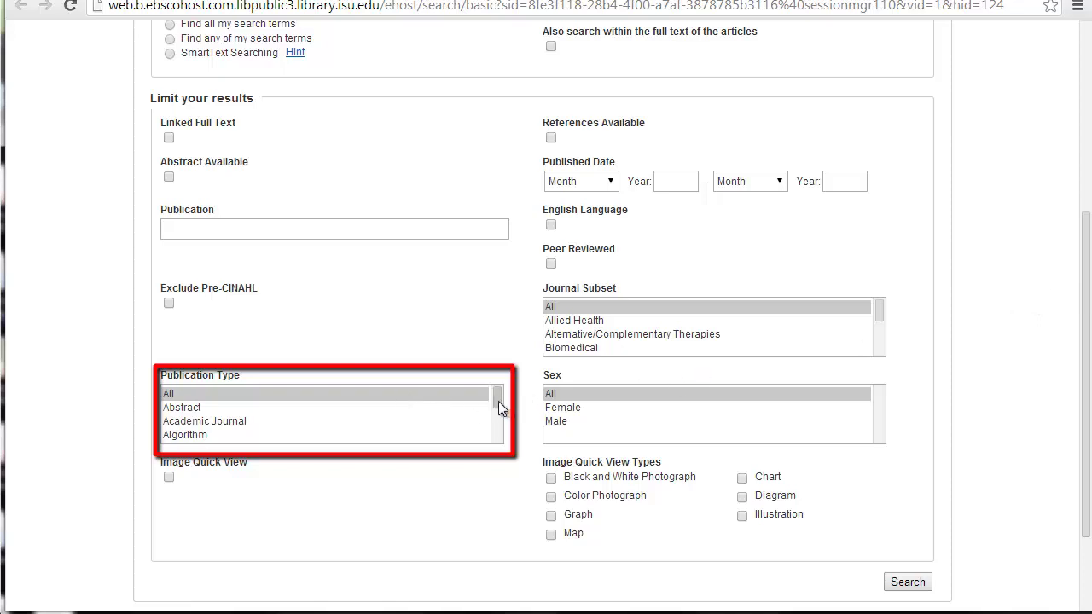
mouse_move(499, 408)
left_mouse_down()
mouse_move(505, 440)
mouse_move(498, 430)
left_mouse_up()
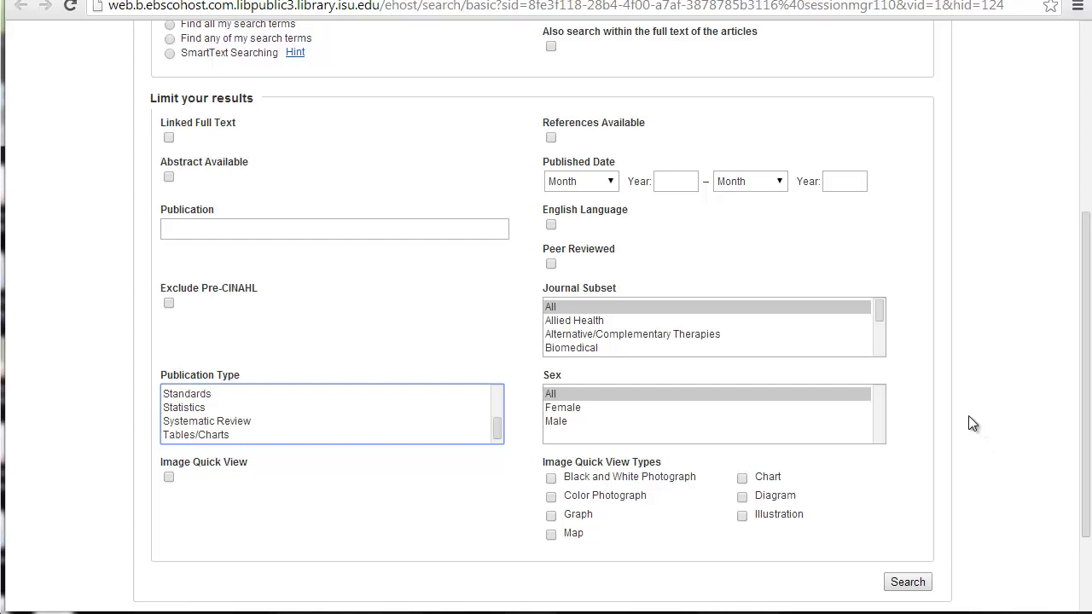
scroll(981, 440, "up", 4)
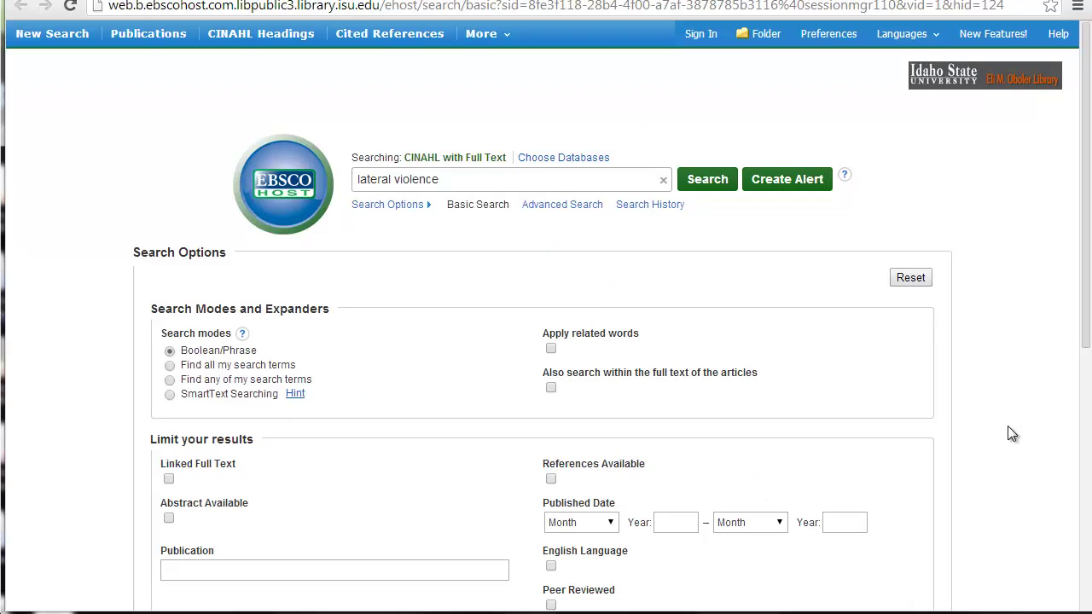
left_click(691, 185)
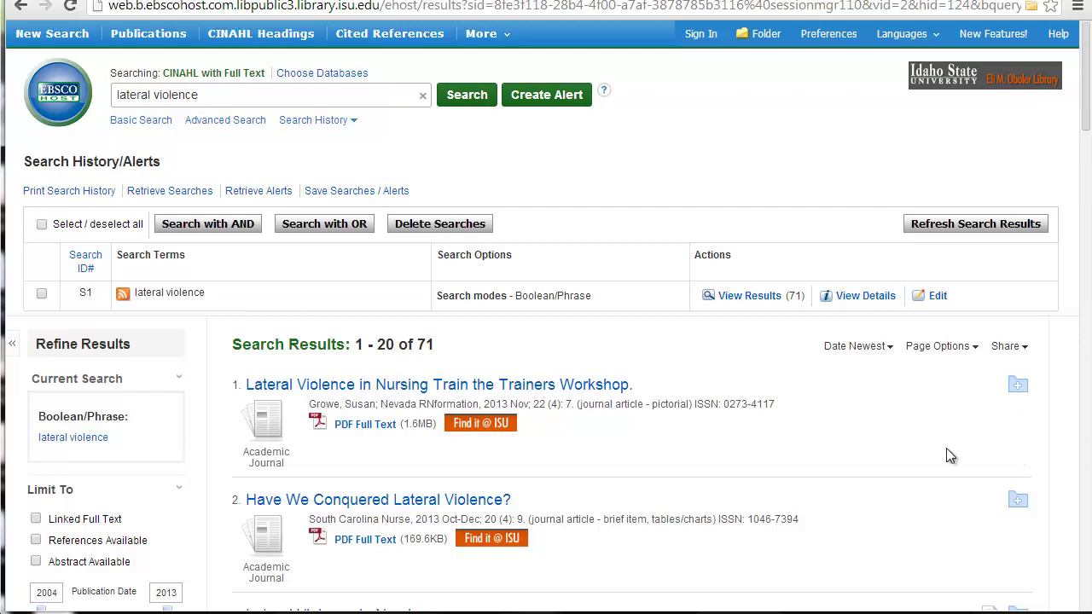
Step: Open the record "Lateral Violence in Nursing" and run a separate search on each of its major subjects Bullying and Nurses
scroll(950, 457, "down", 2)
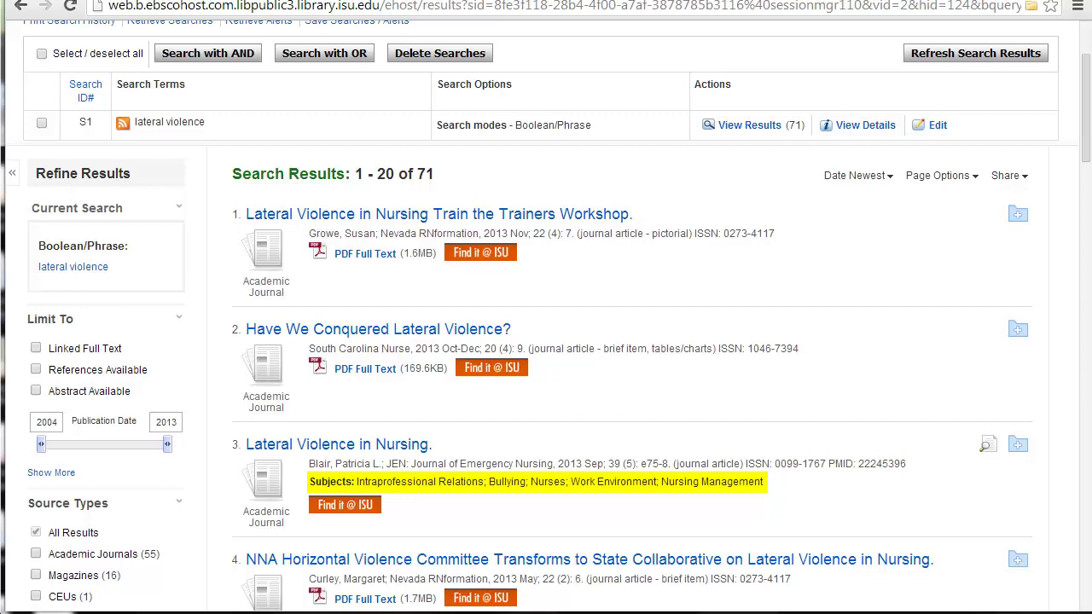
left_click(296, 446)
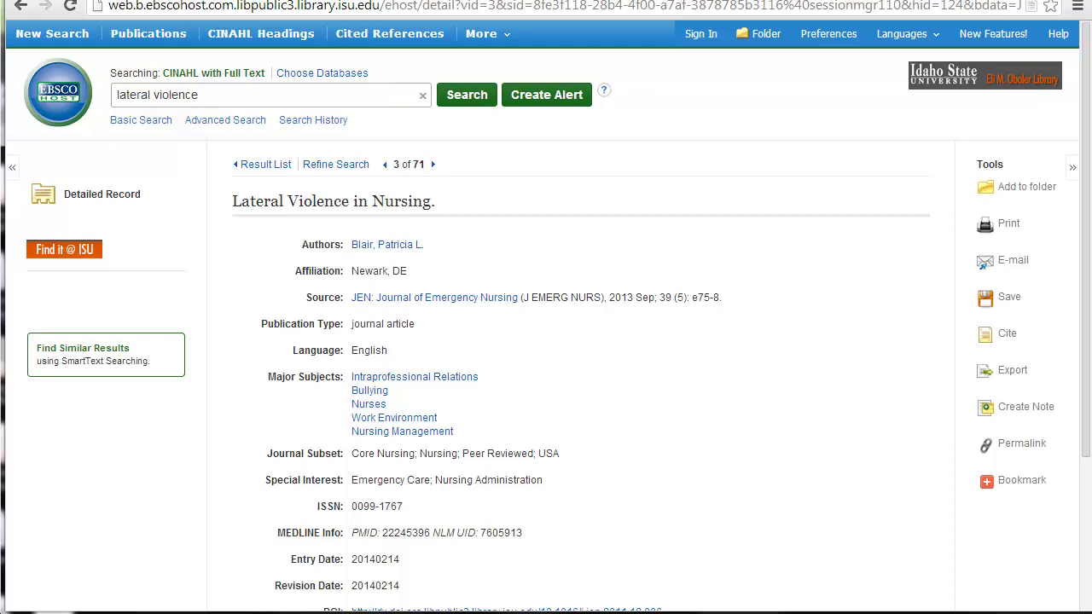
left_click(370, 393)
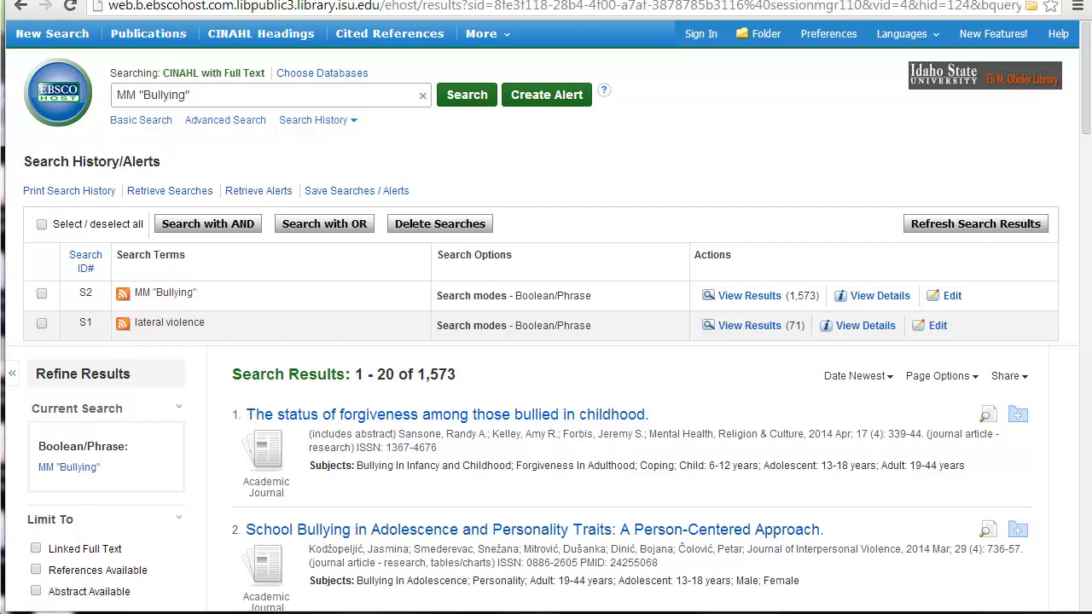
left_click(21, 7)
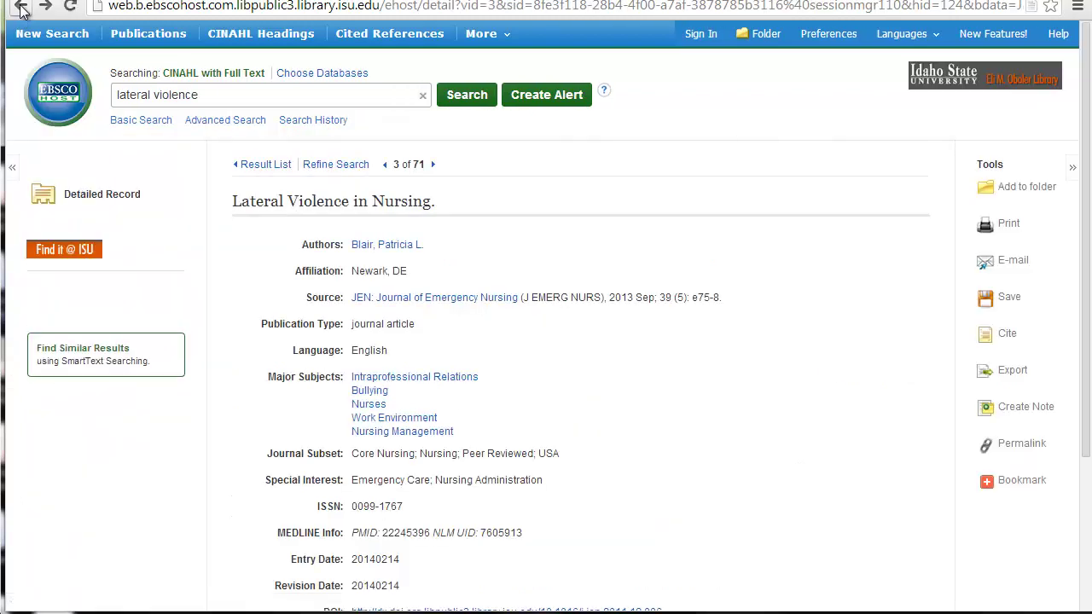
left_click(364, 406)
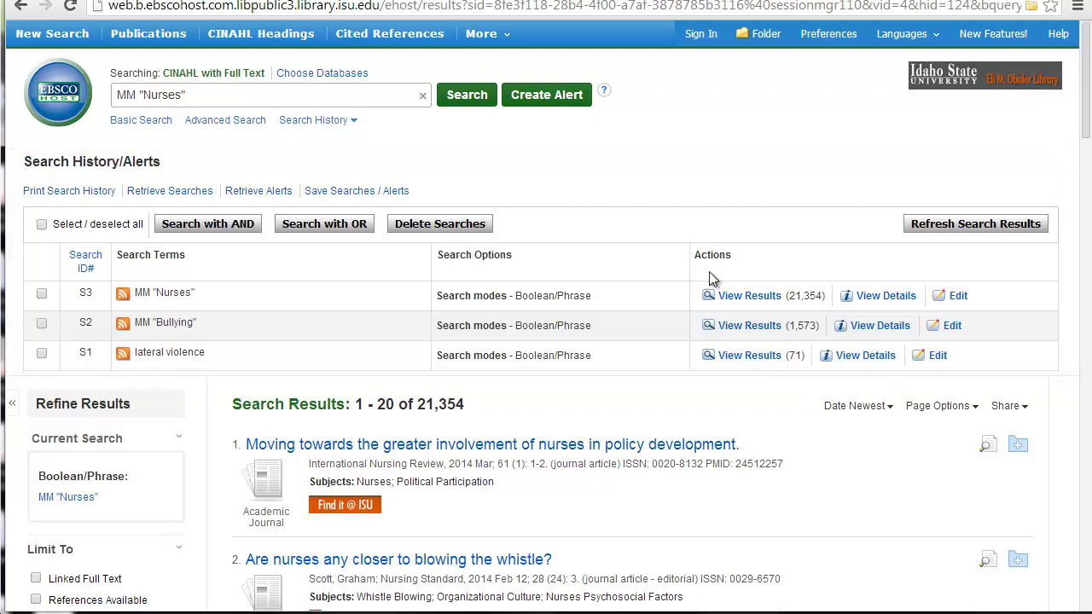
Step: Clear the search terms and combine the MM "Bullying" (S2) and MM "Nurses" (S3) searches with AND
left_click(423, 95)
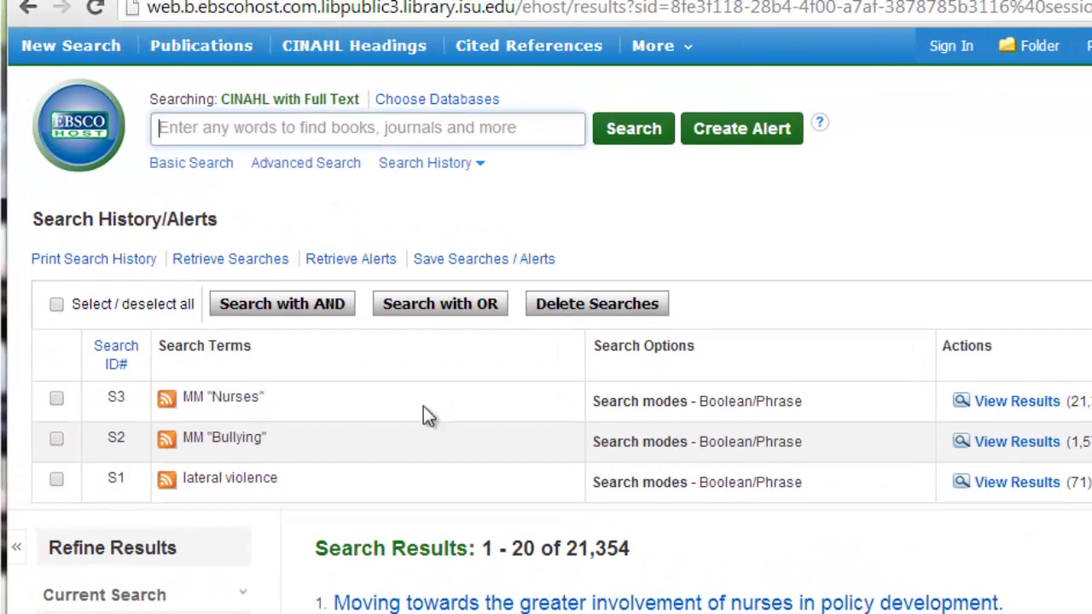
left_click(55, 443)
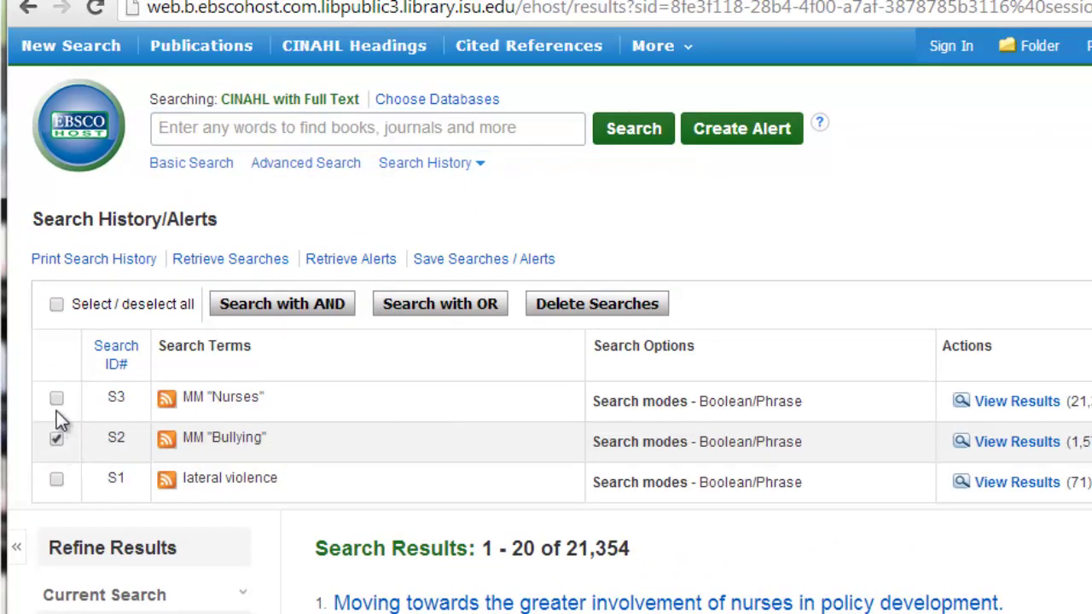
left_click(56, 398)
left_click(267, 310)
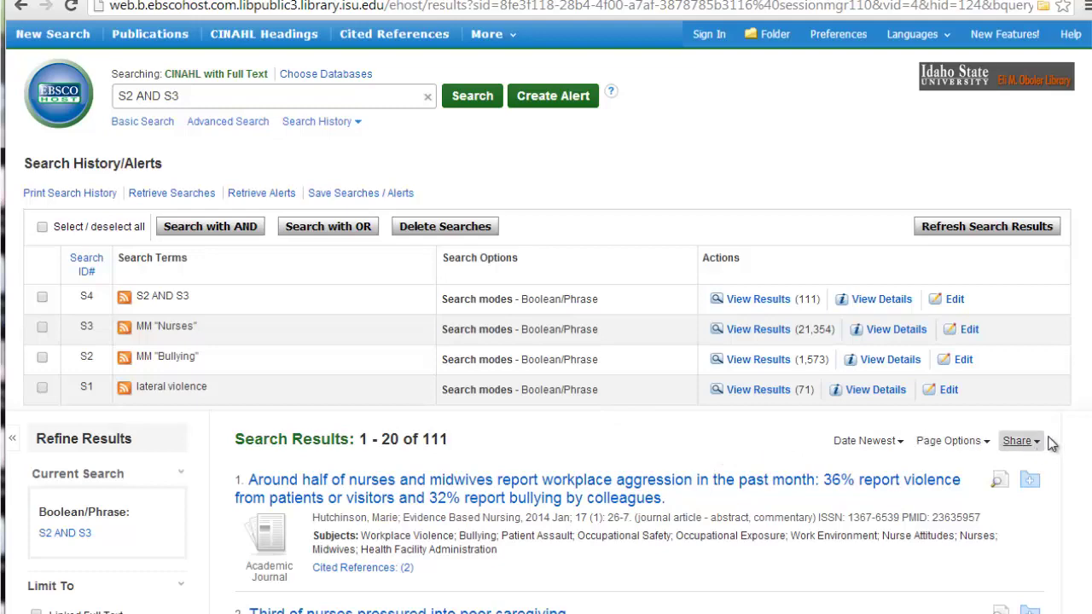
Step: Clear the search terms and combine the lateral violence search (S1) with the S2 AND S3 search (S4) using OR
left_click(427, 96)
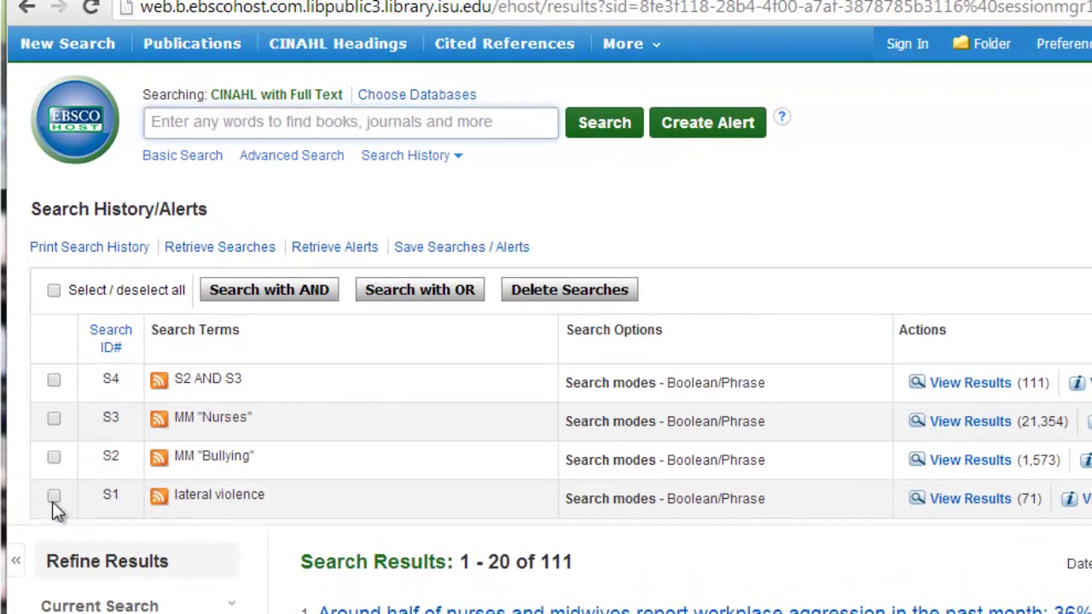
left_click(53, 497)
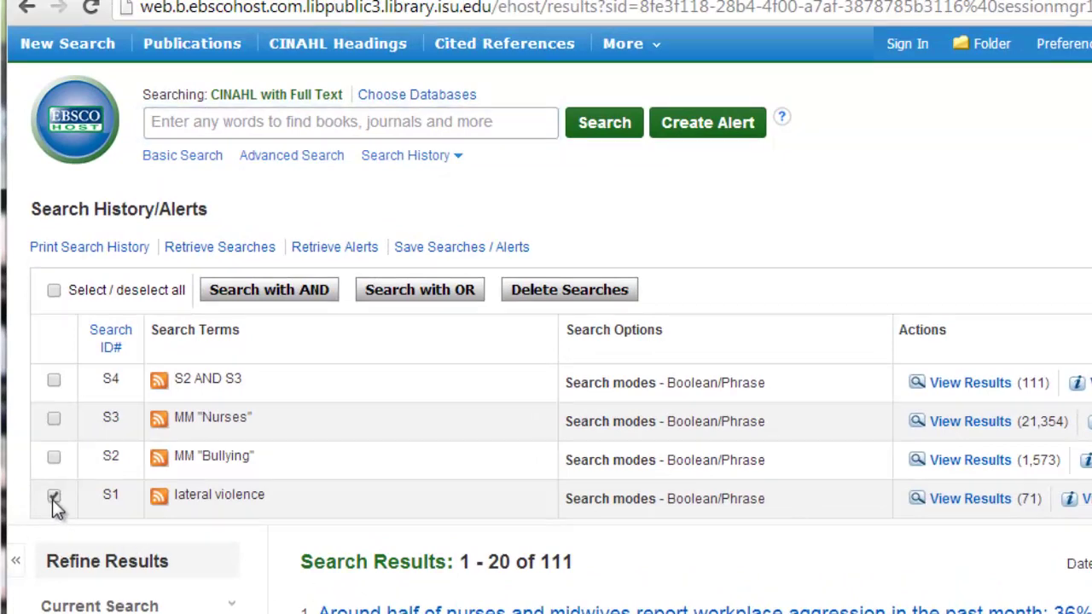
left_click(53, 382)
left_click(438, 295)
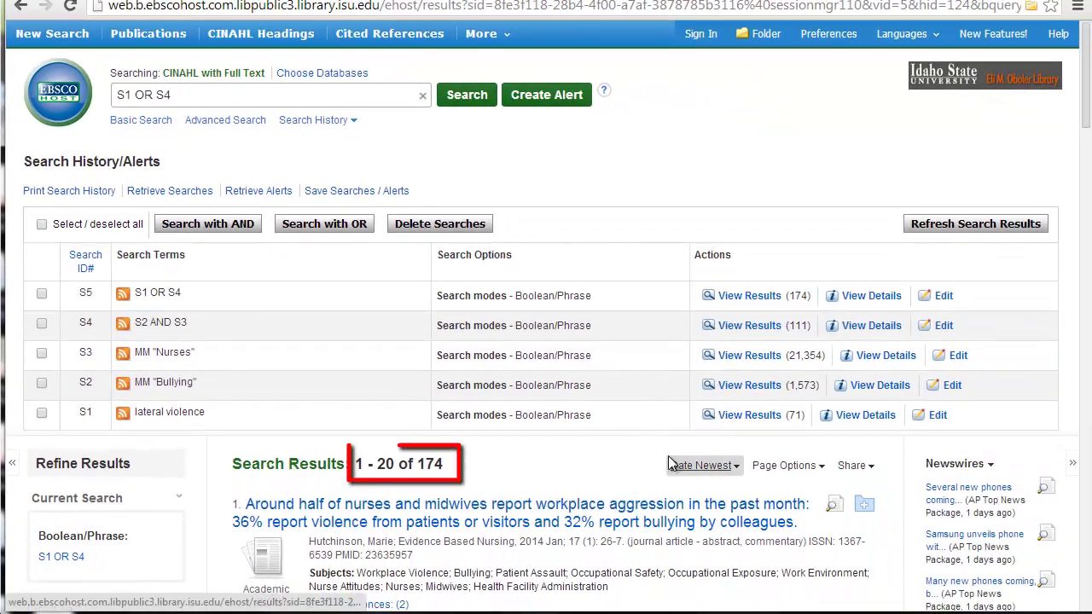
Step: Edit the S1 OR S4 search in the search history to limit it to Peer Reviewed and save it
scroll(773, 204, "down", 1)
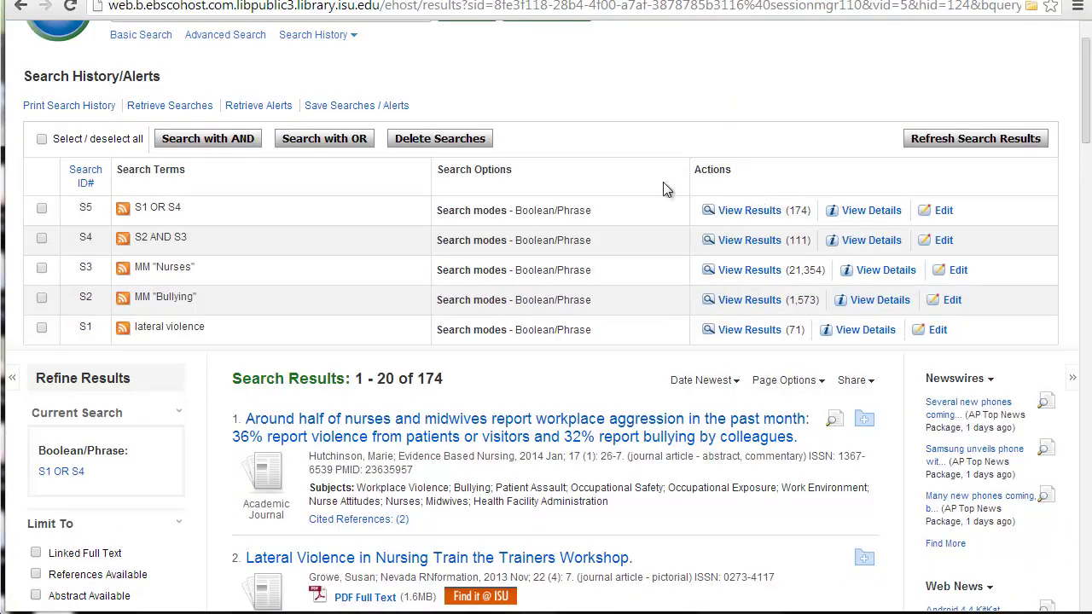
scroll(661, 195, "down", 1)
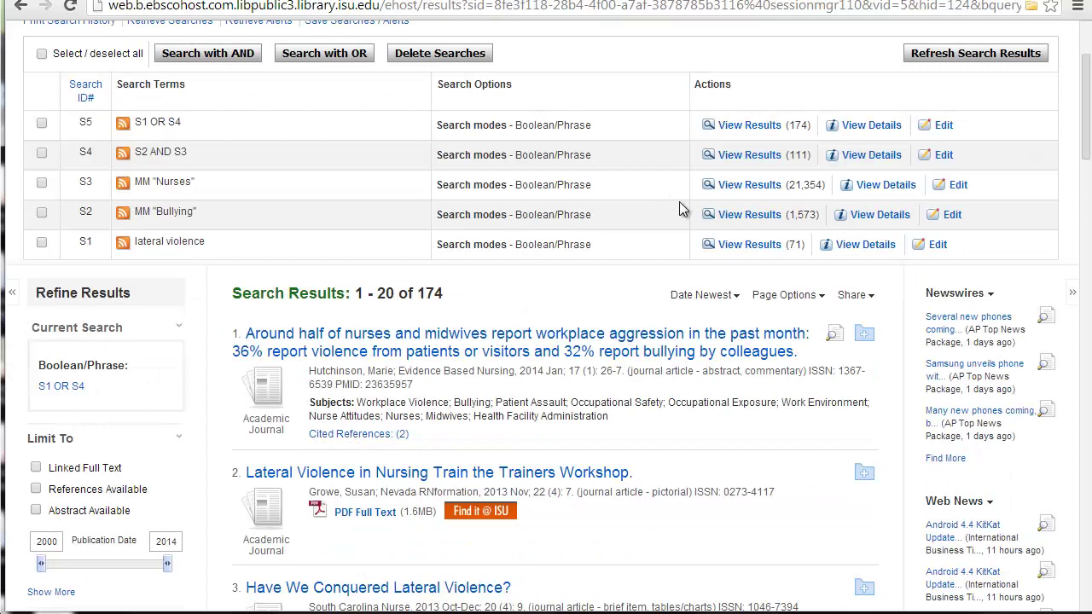
scroll(679, 205, "down", 1)
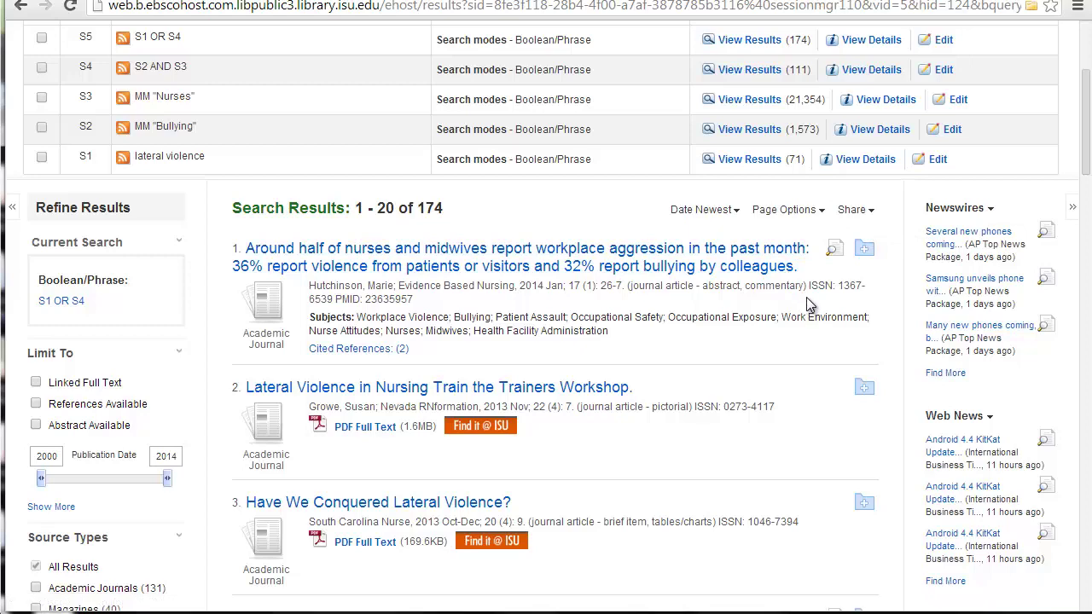
scroll(807, 297, "up", 2)
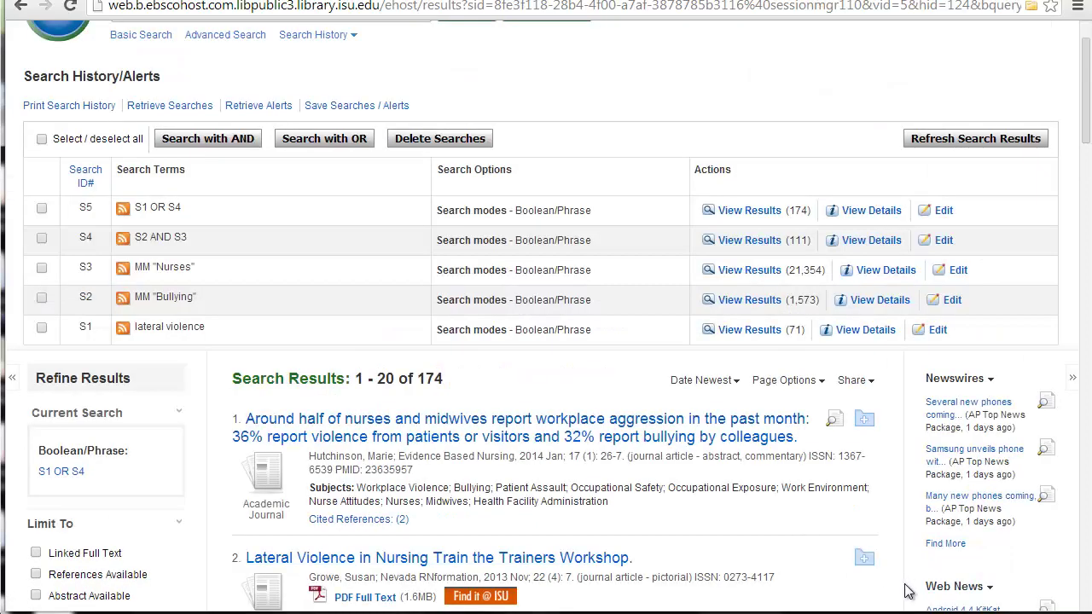
scroll(909, 592, "up", 1)
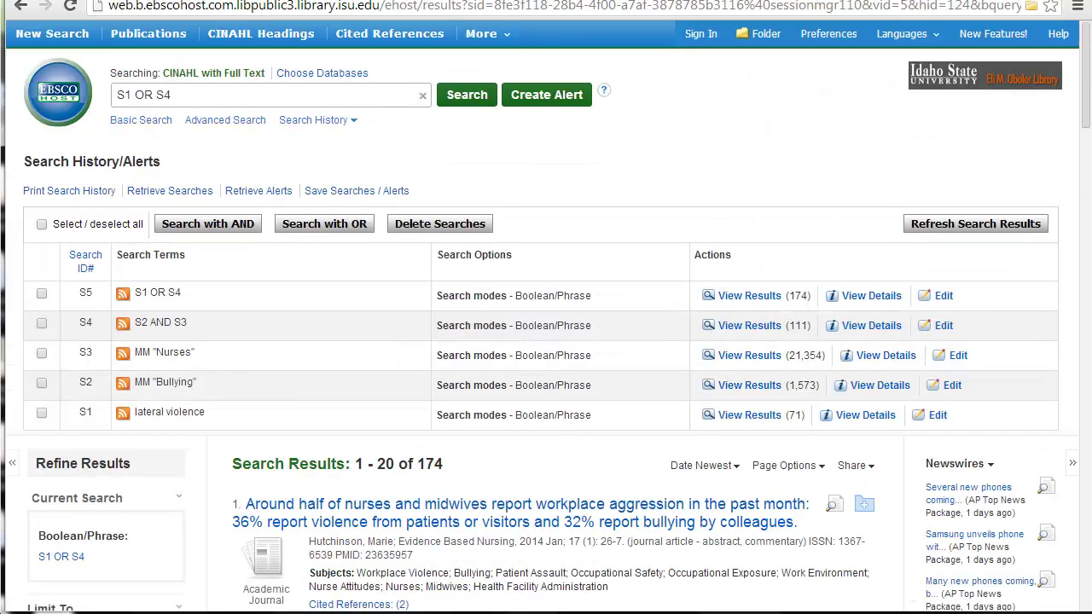
left_click(943, 296)
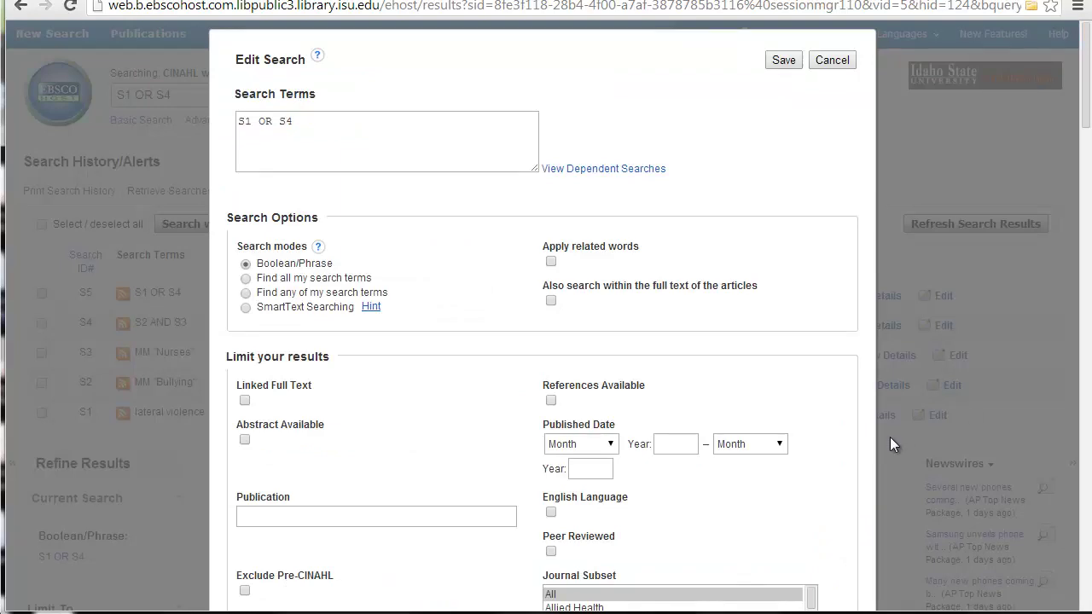
scroll(890, 437, "down", 1)
left_click(551, 467)
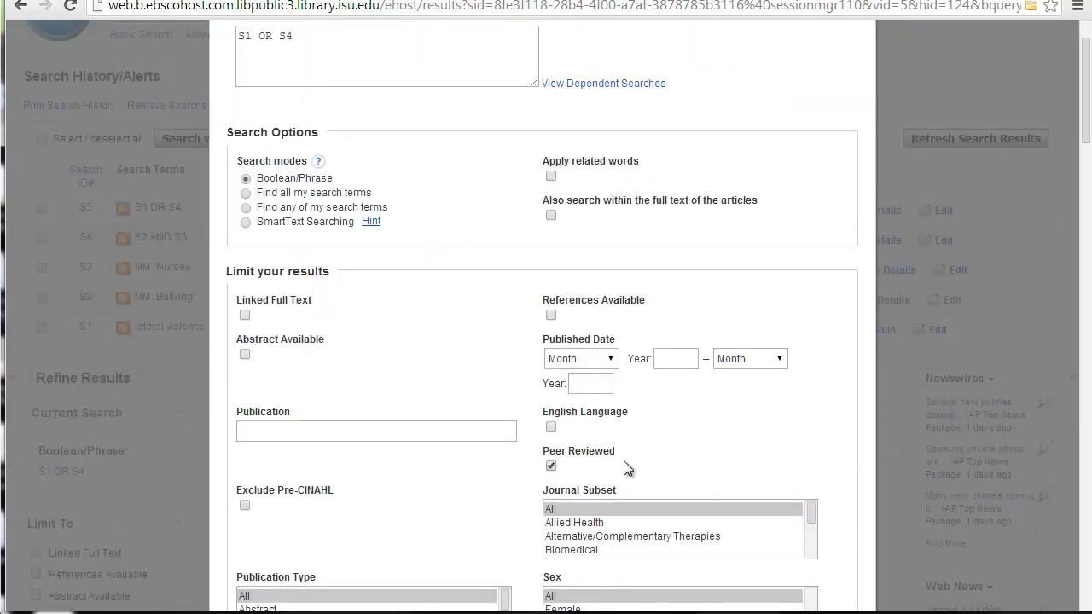
scroll(658, 388, "down", 6)
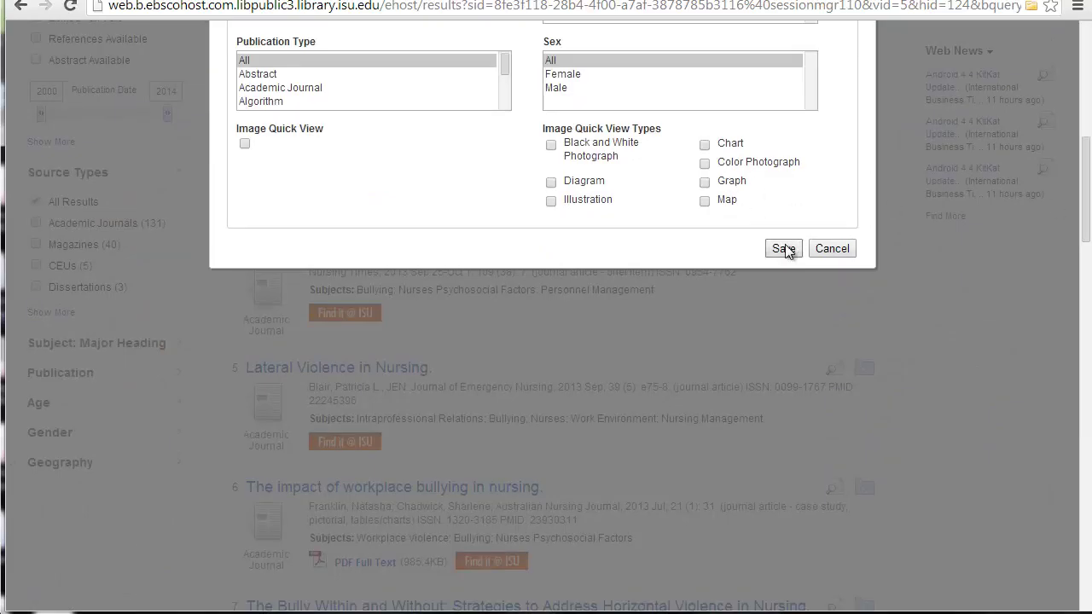
left_click(782, 246)
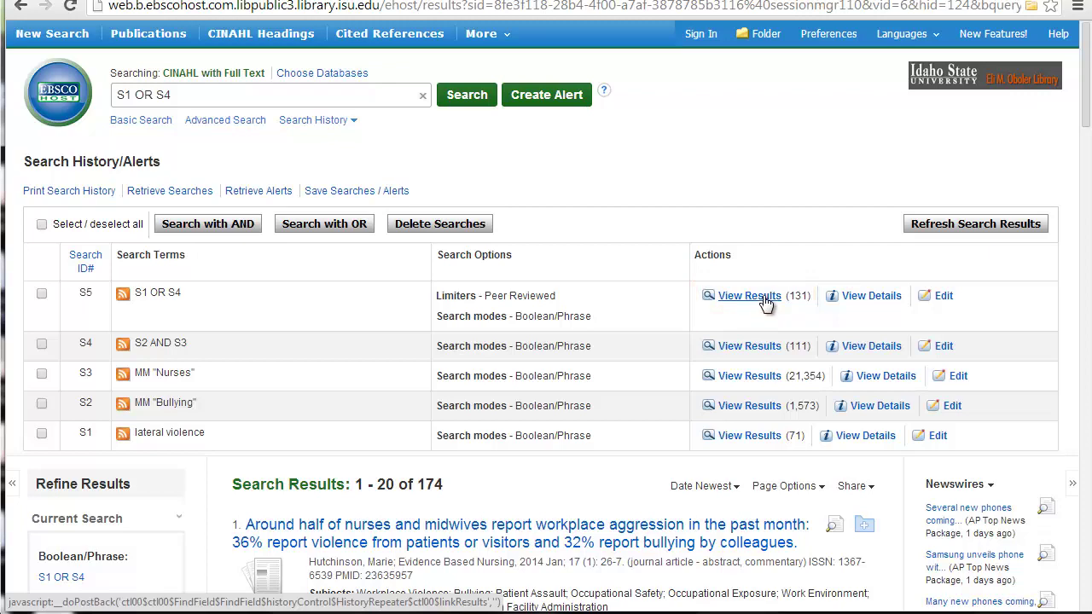
Step: Limit the S1 OR S4 search to the Systematic Review publication type, save it and view its results
left_click(945, 296)
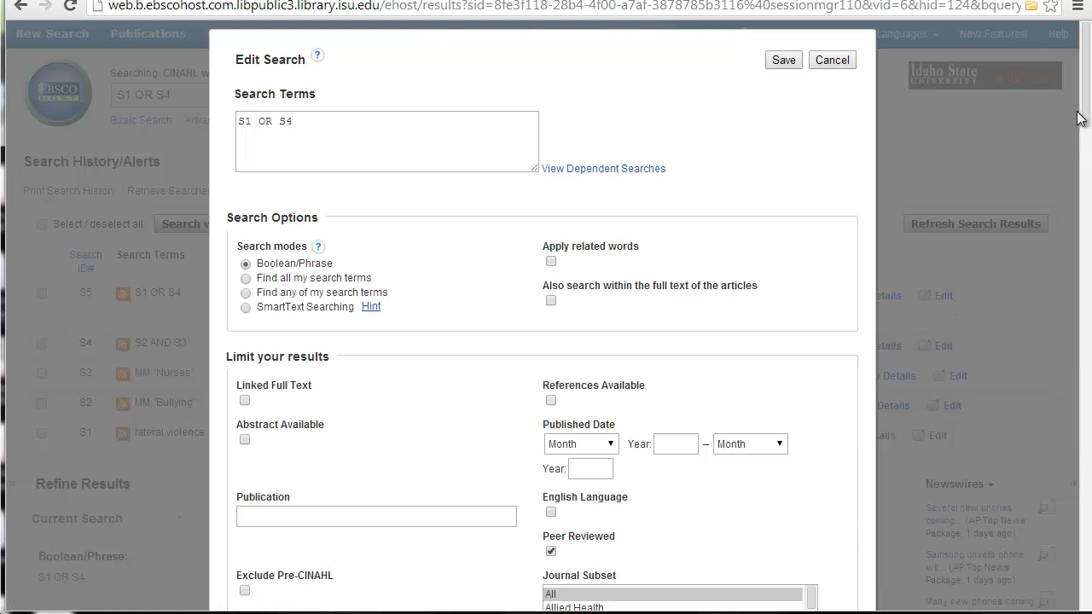
left_click_drag(1086, 119, 1088, 183)
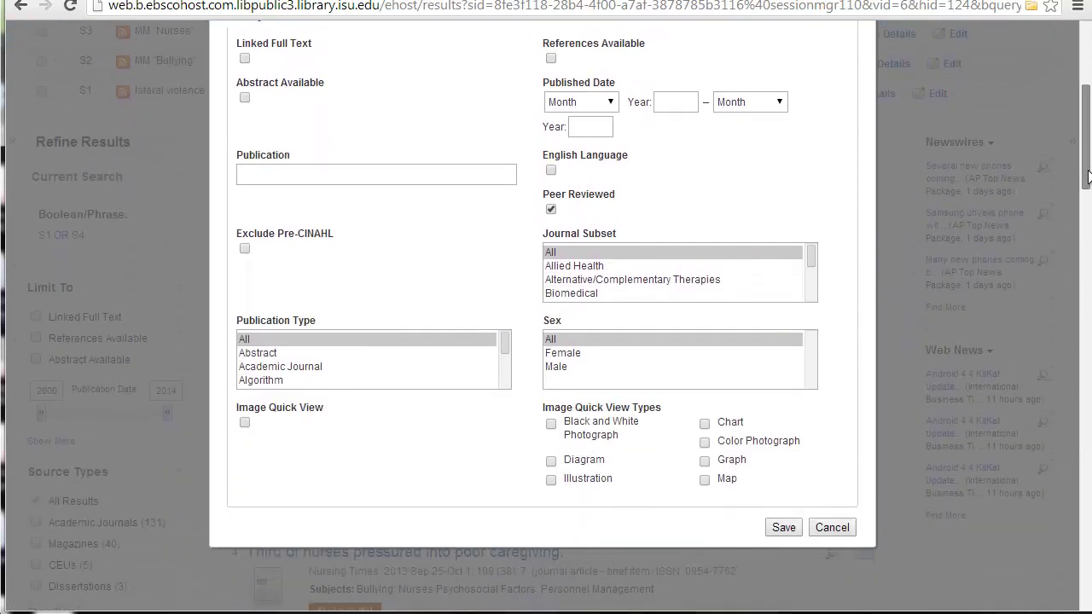
left_click_drag(505, 342, 507, 380)
left_click(301, 353)
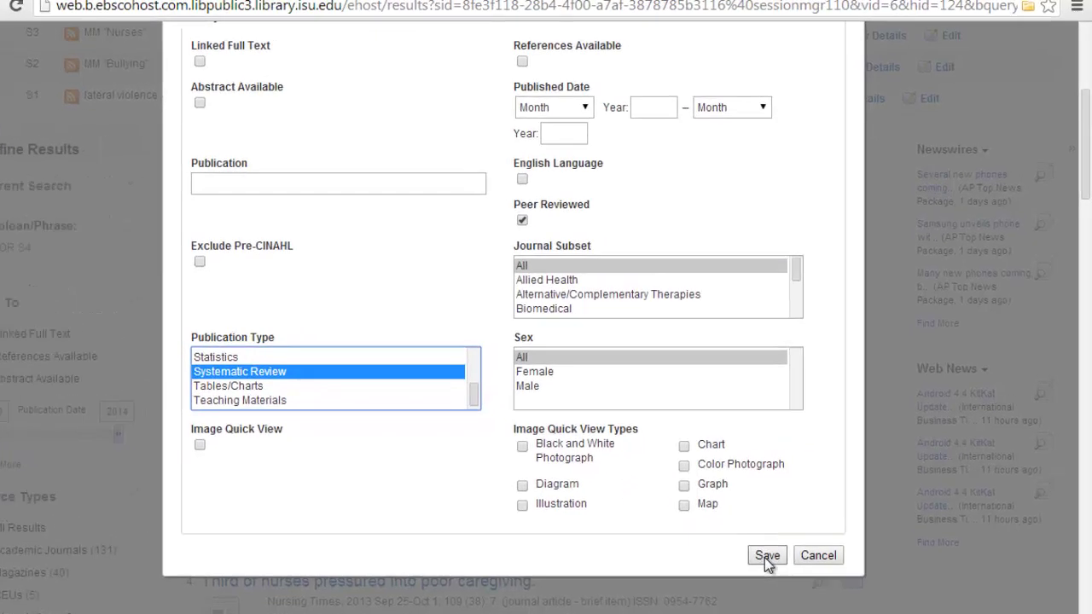
left_click(781, 527)
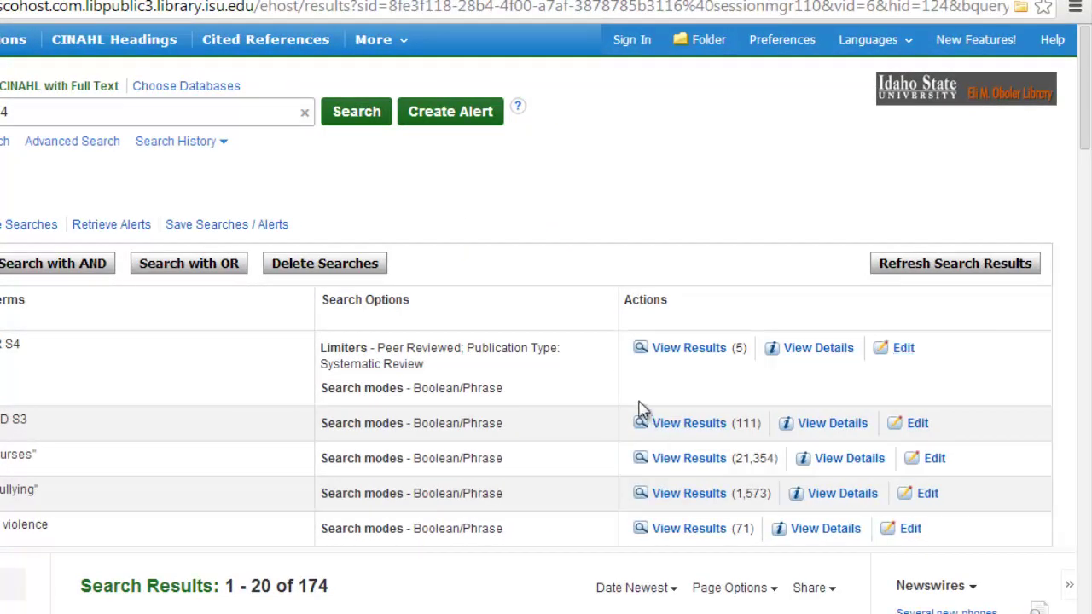
left_click(693, 360)
scroll(689, 359, "down", 6)
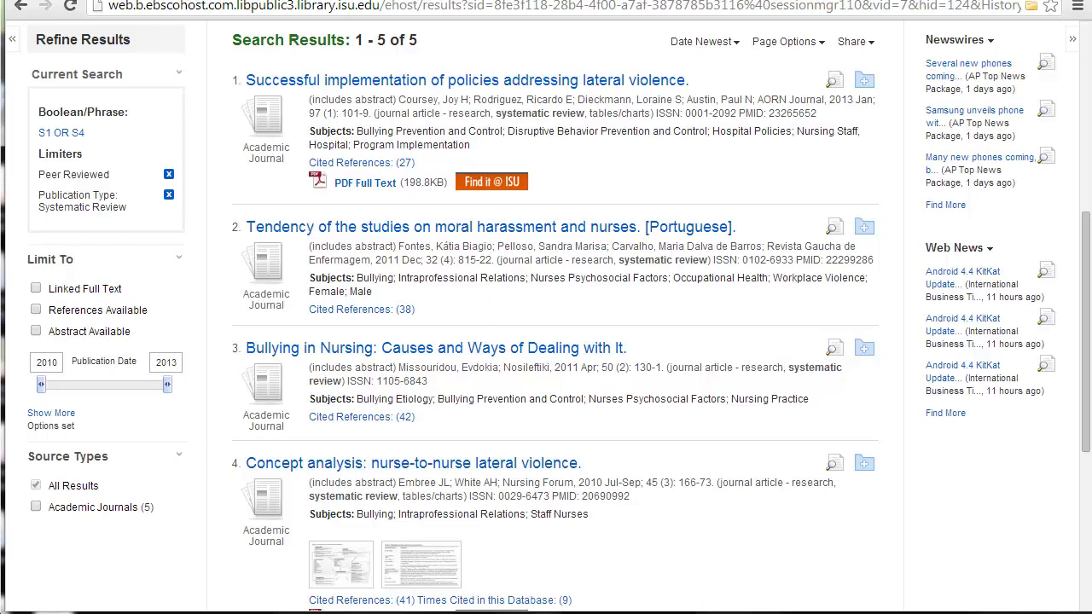
Step: Open the CINAHL Headings and browse for the term falls
scroll(1086, 332, "up", 5)
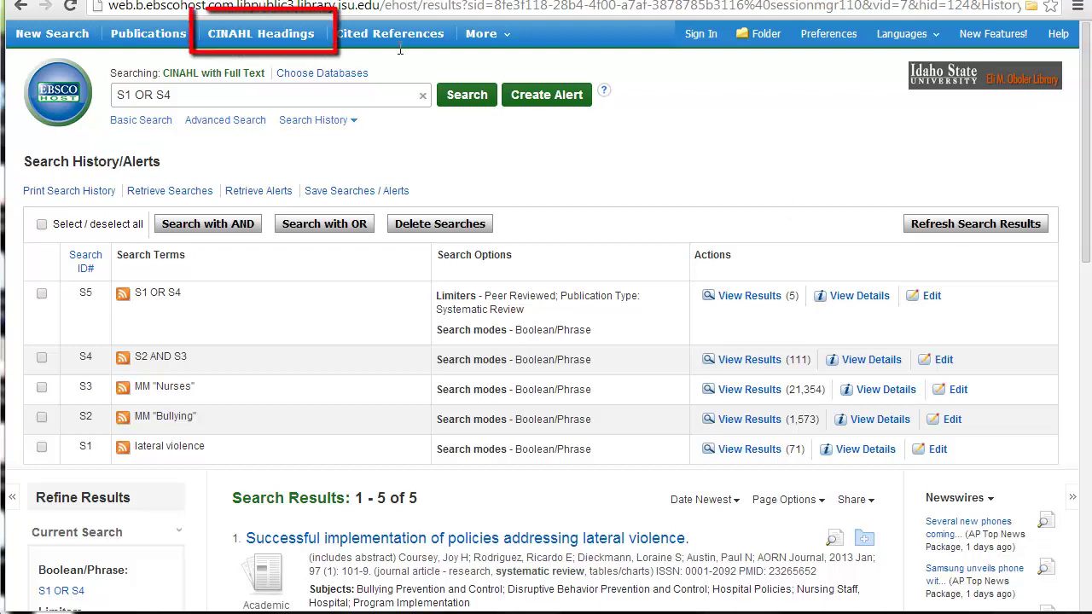
left_click(250, 38)
left_click(127, 219)
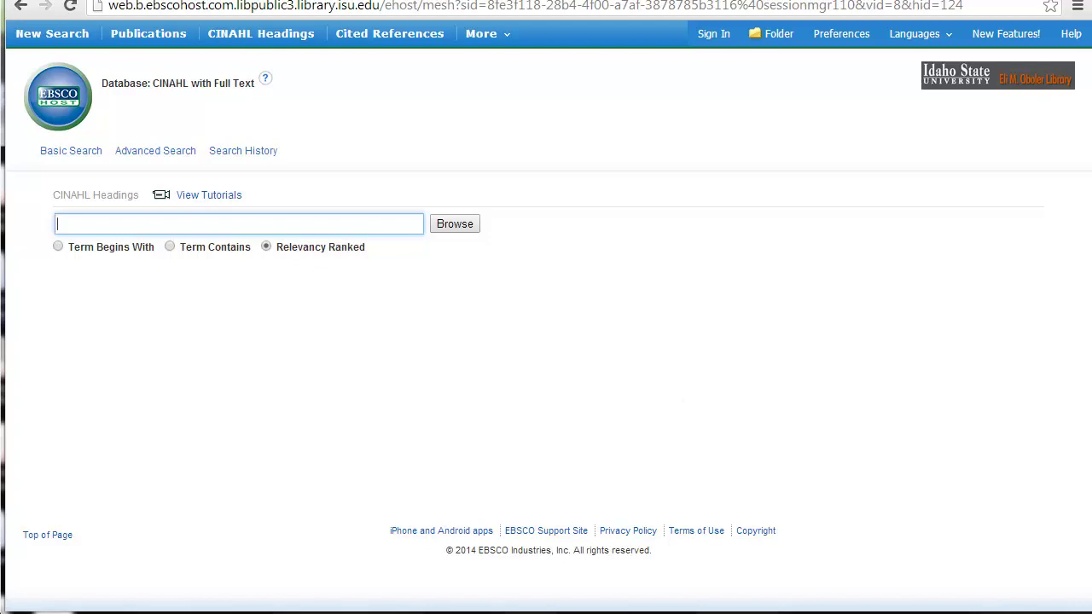
type("falls")
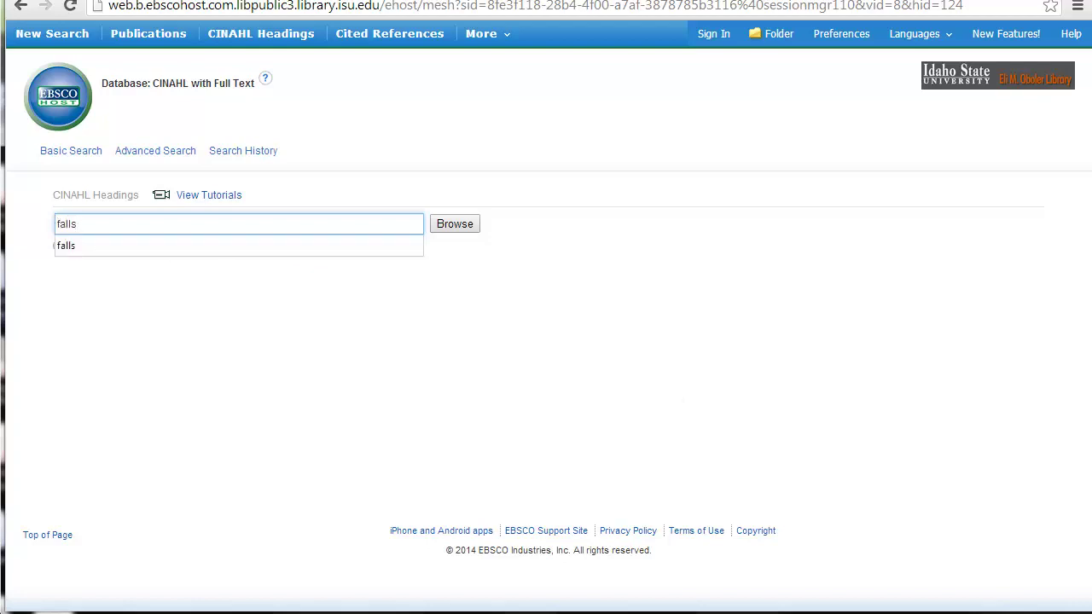
key("Return")
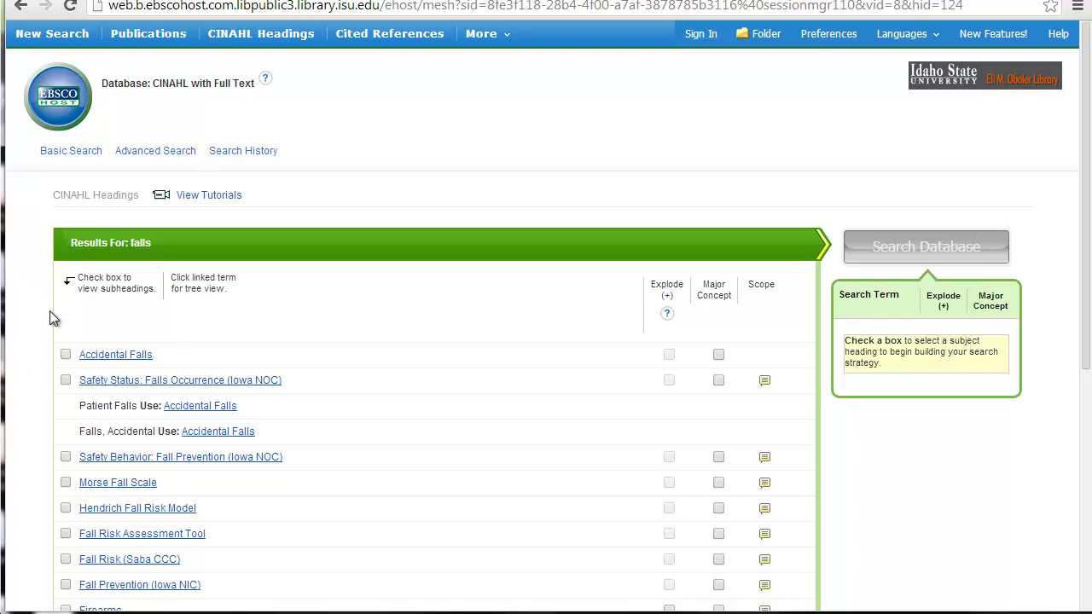
Step: Select the Accidental Falls heading and restrict it to the Prevention And Control/PC subheading
left_click(66, 354)
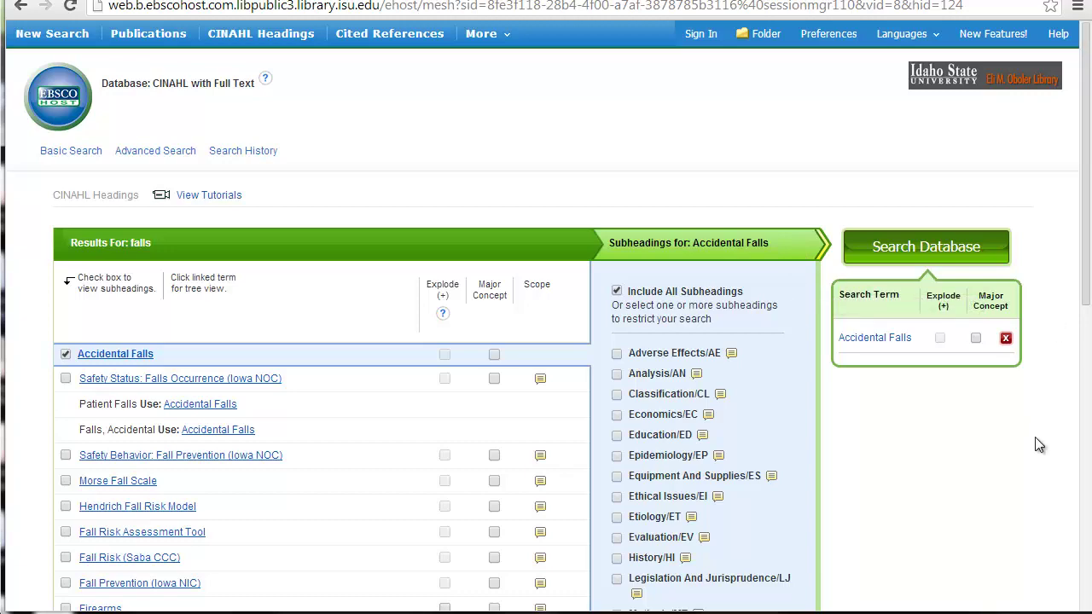
scroll(1033, 440, "down", 1)
scroll(1033, 448, "down", 1)
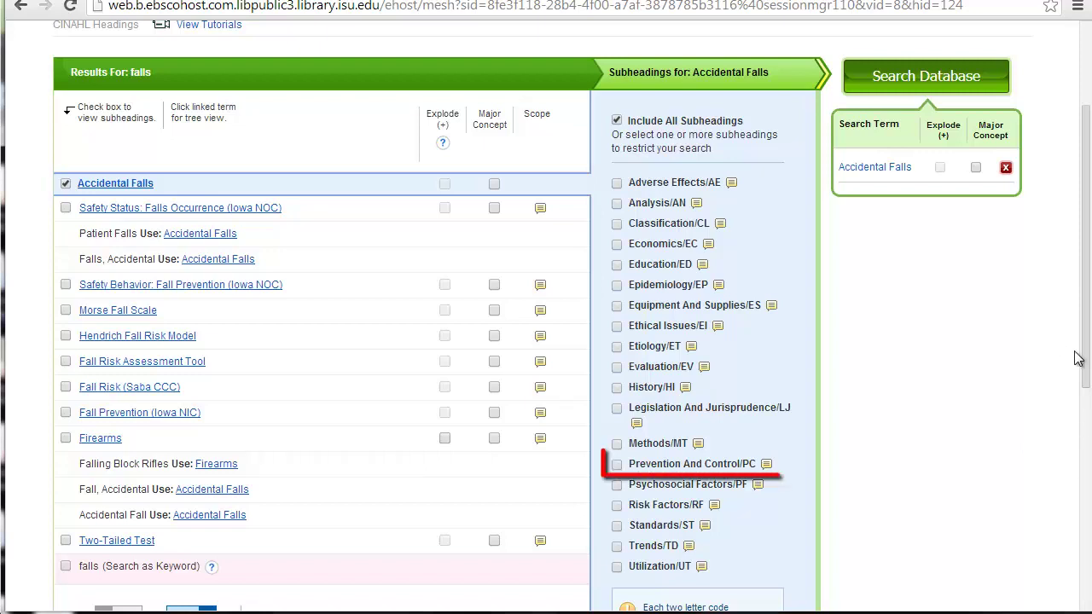
left_click(617, 466)
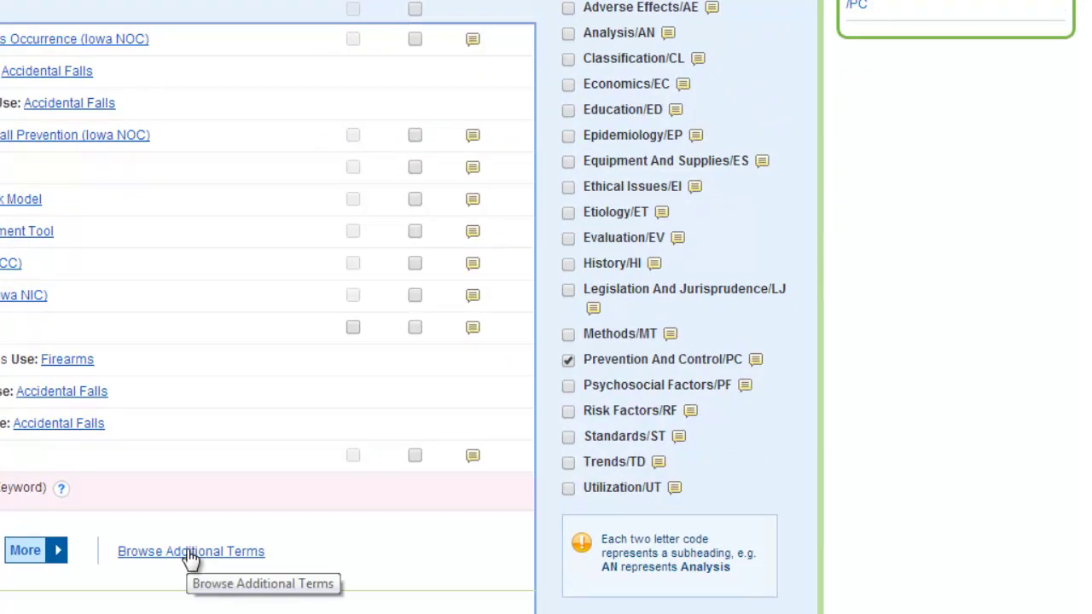
Step: Browse additional terms for inpatients, add the Inpatients heading and search the database with it and Accidental Falls/PC combined by AND
left_click(190, 553)
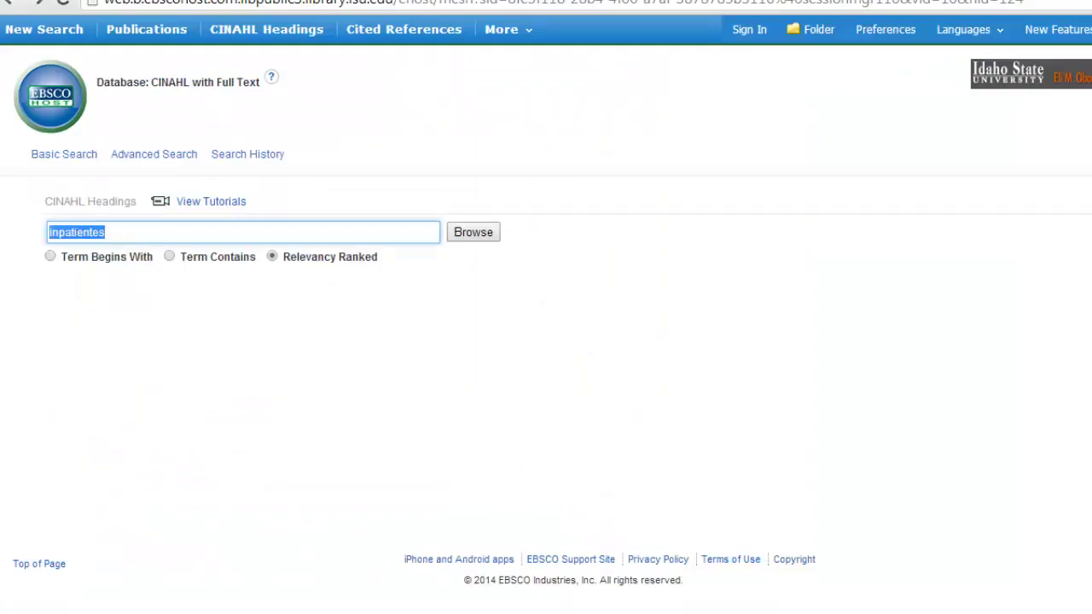
left_click(476, 235)
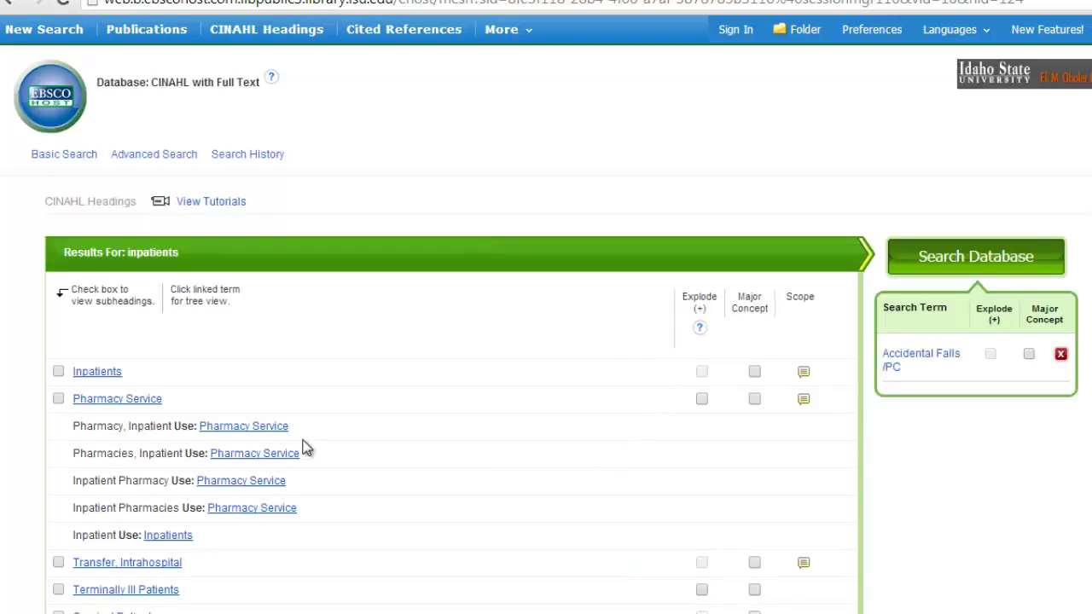
left_click(58, 373)
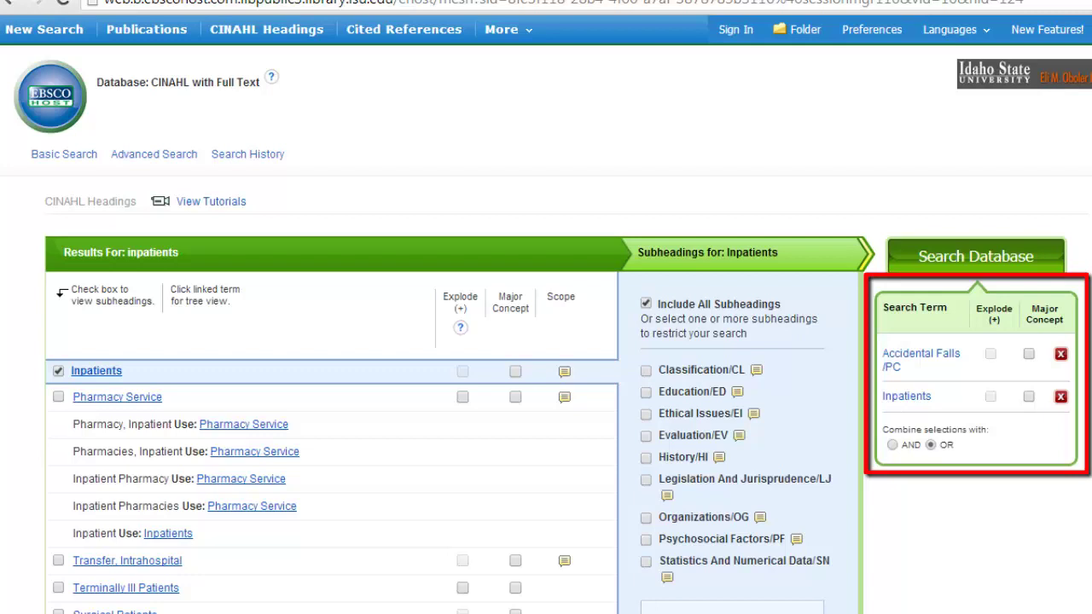
left_click(893, 448)
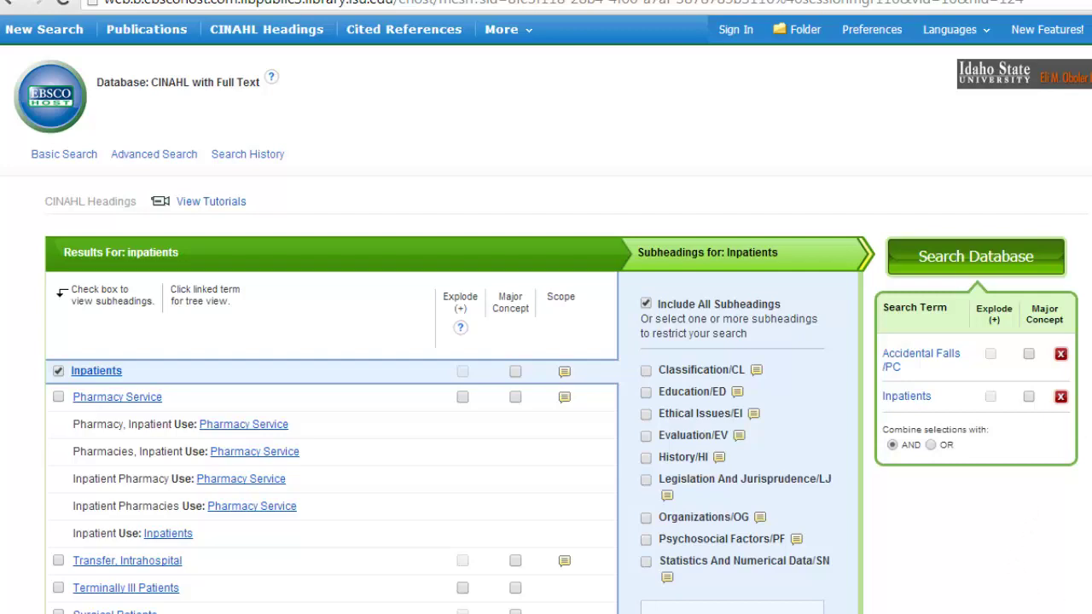
left_click(968, 258)
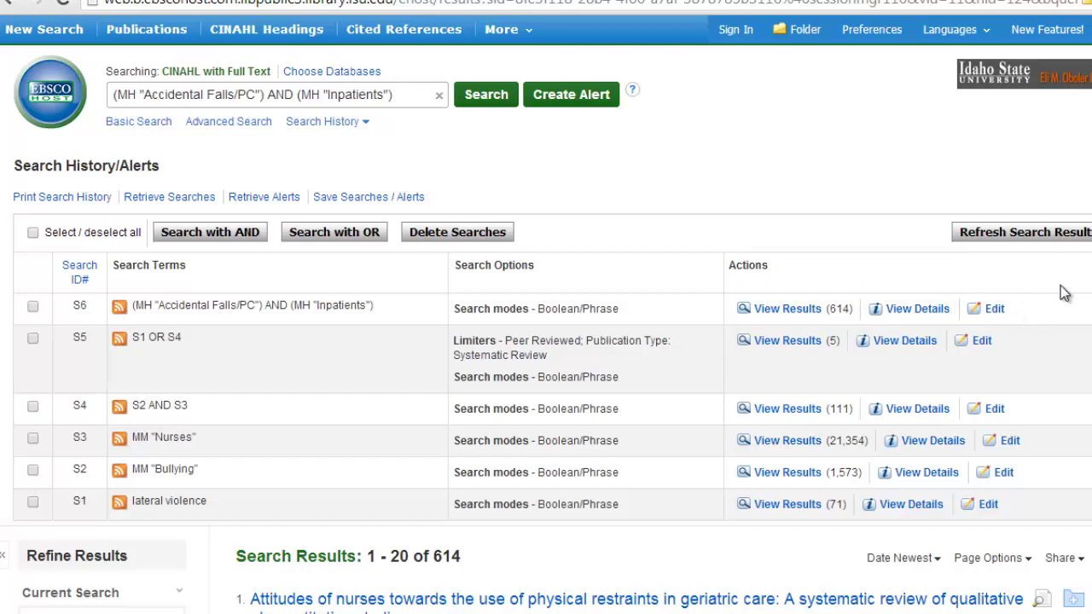
Step: Limit the Accidental Falls/PC AND Inpatients search (S6) to Peer Reviewed and Systematic Review, save it and view its results
left_click(995, 310)
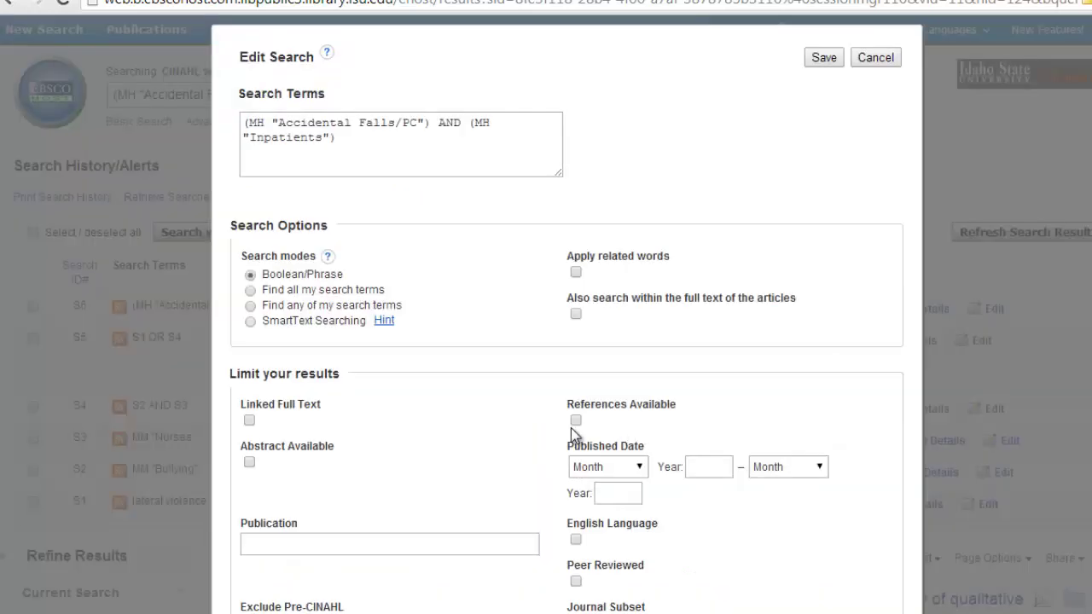
scroll(571, 427, "down", 1)
left_click(575, 489)
scroll(487, 523, "down", 3)
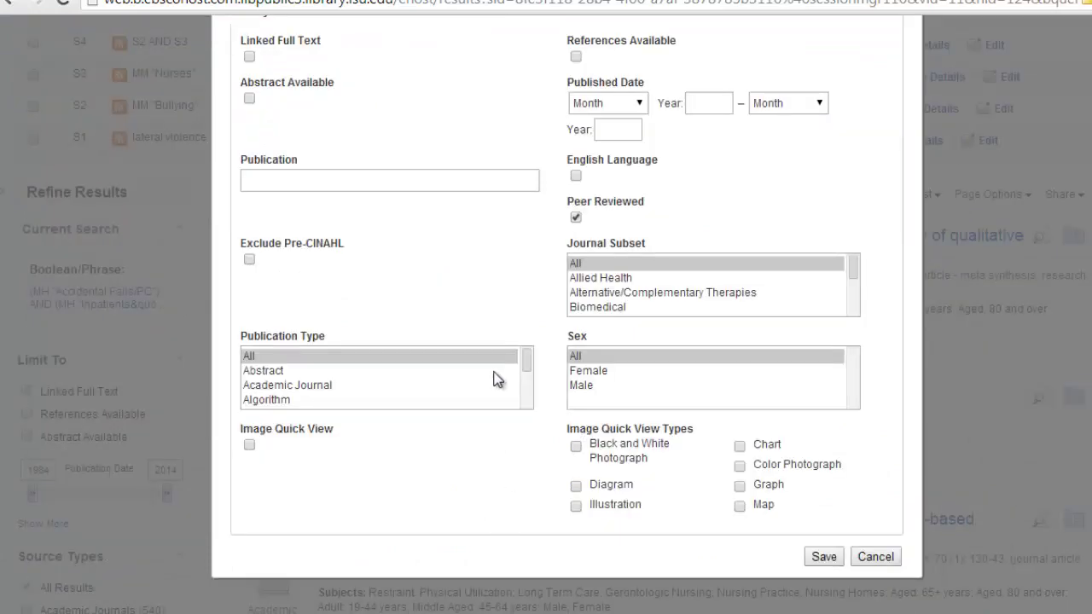
left_click_drag(530, 362, 529, 390)
left_click(290, 400)
left_click(824, 556)
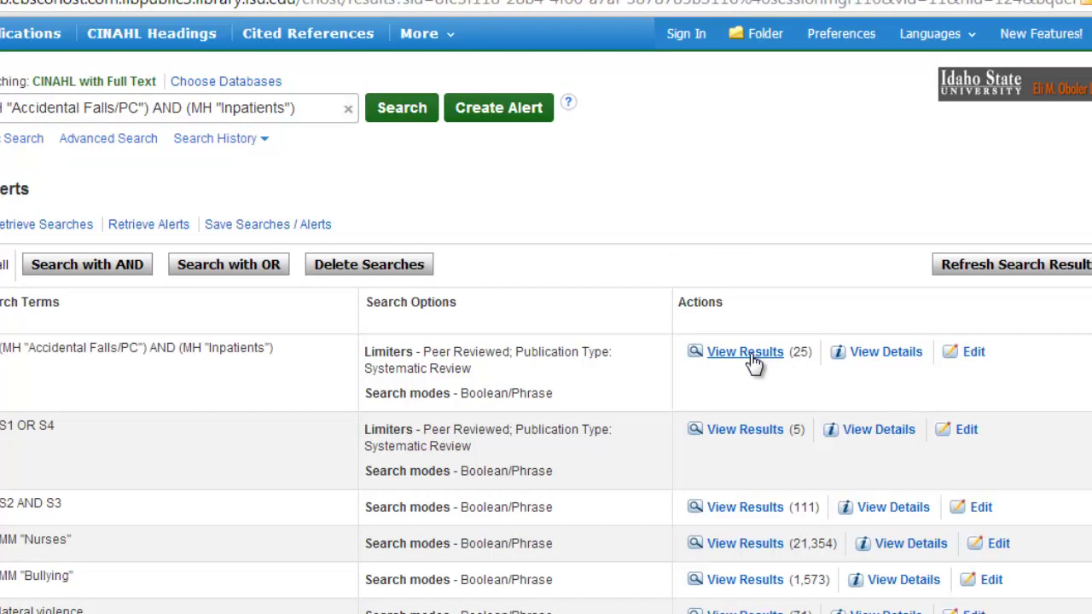
left_click(754, 363)
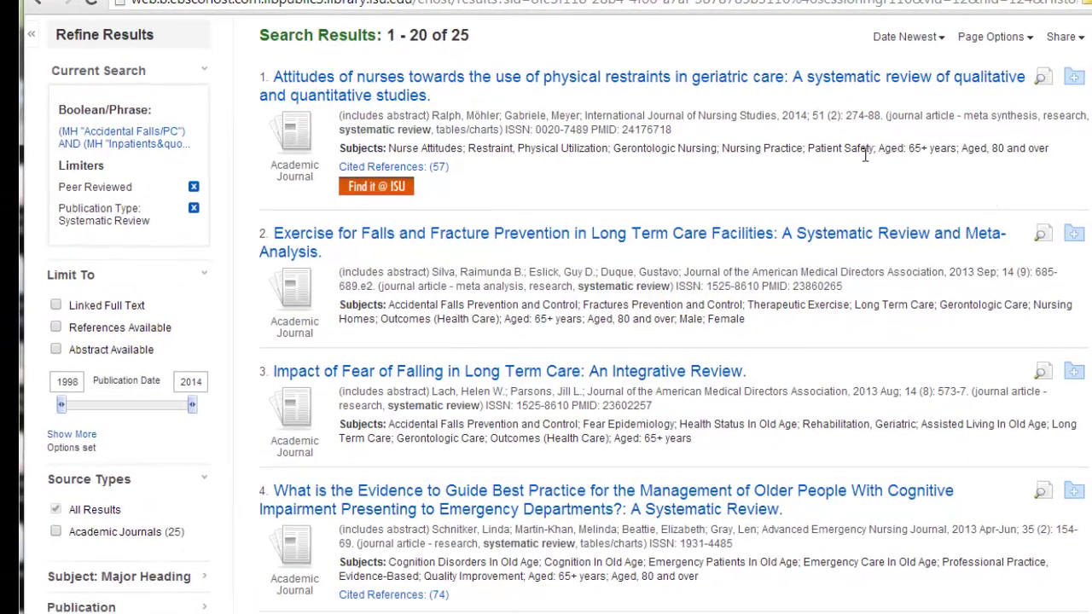
Step: Add the fifth, sixth and fourth articles in the results list to the folder
scroll(936, 164, "down", 2)
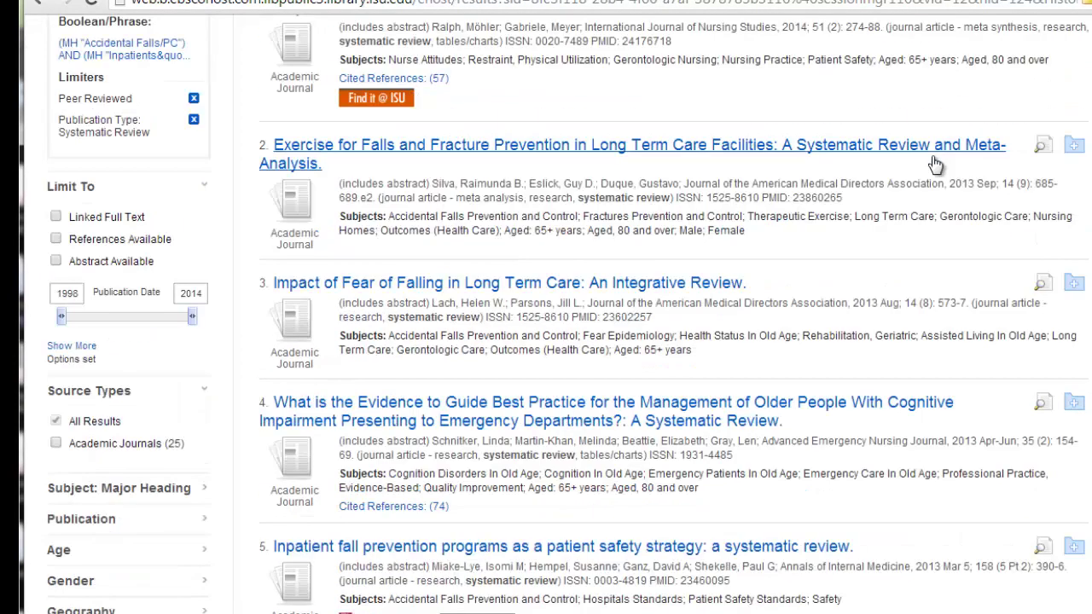
scroll(936, 164, "down", 4)
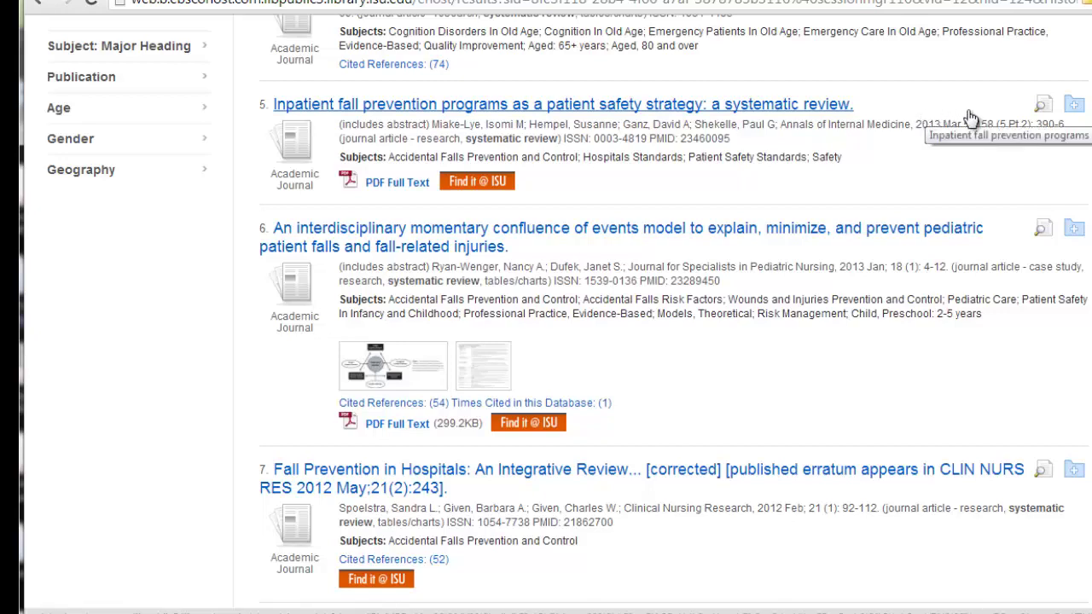
scroll(1030, 375, "up", 1)
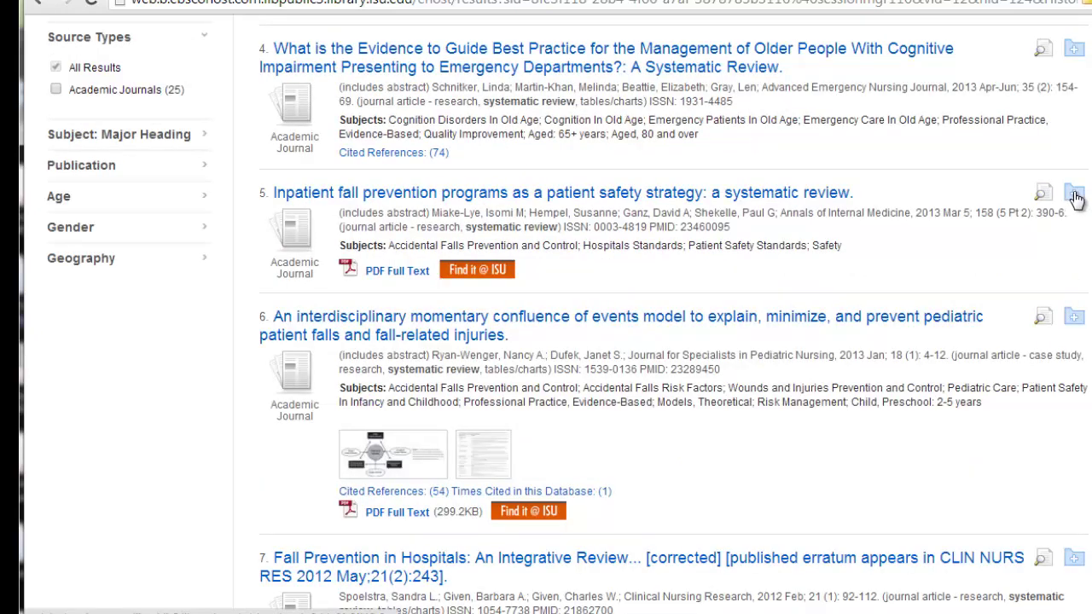
left_click(1074, 195)
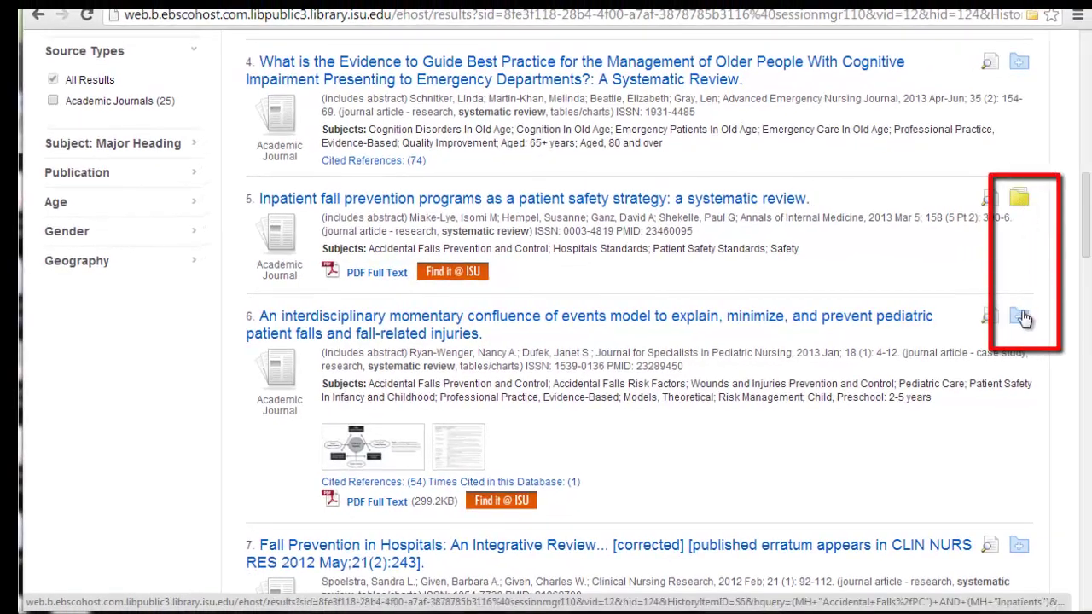
left_click(1022, 317)
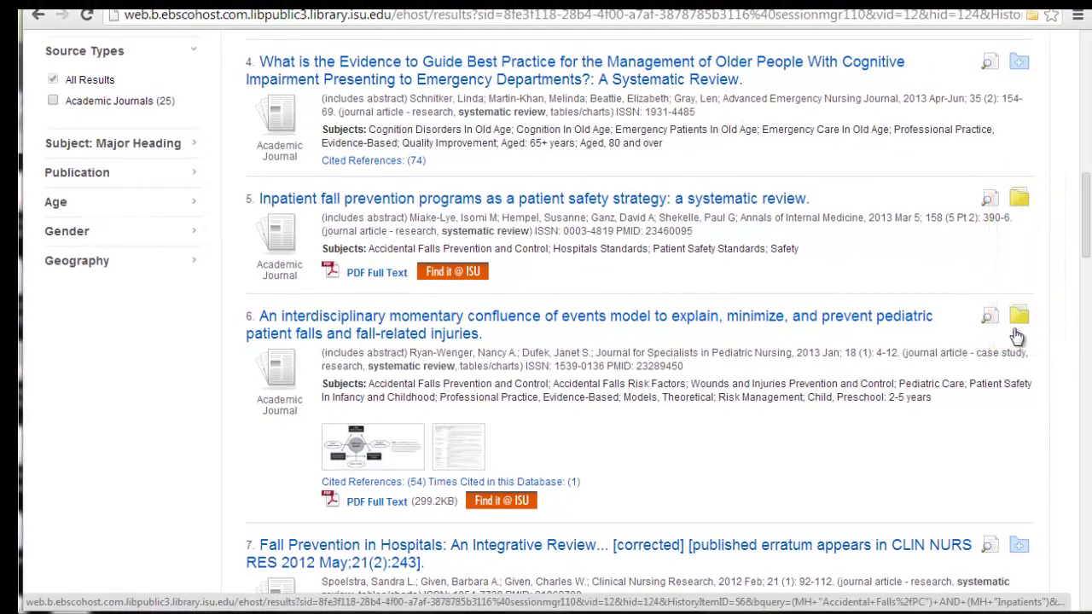
scroll(1002, 241, "up", 1)
left_click(1020, 147)
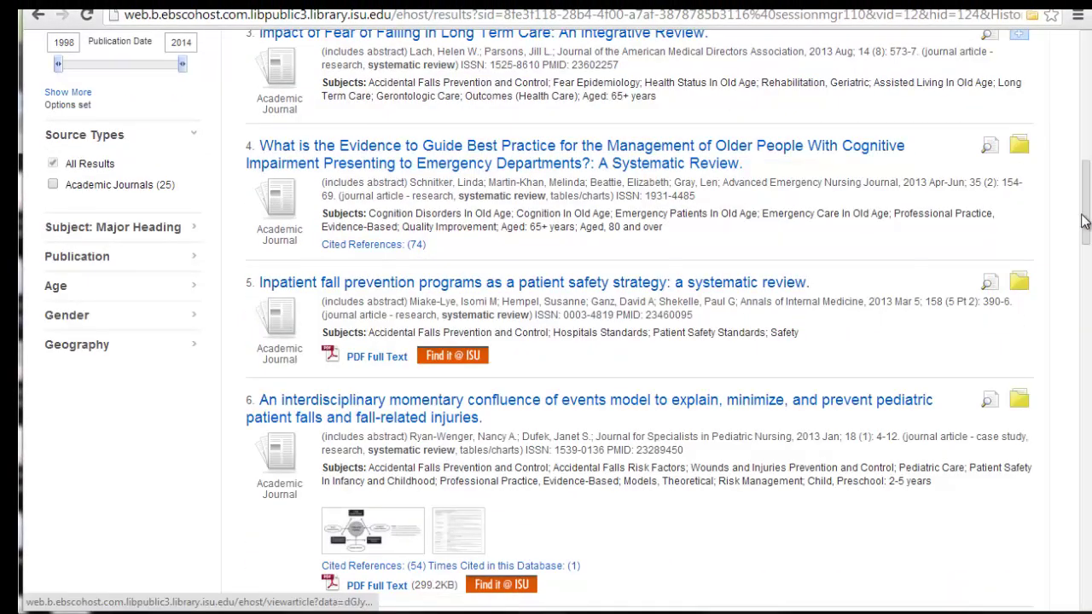
Step: View the My EBSCOhost sign-in page and return to the search results without signing in
left_click_drag(1085, 202, 1076, 77)
scroll(1076, 76, "up", 1)
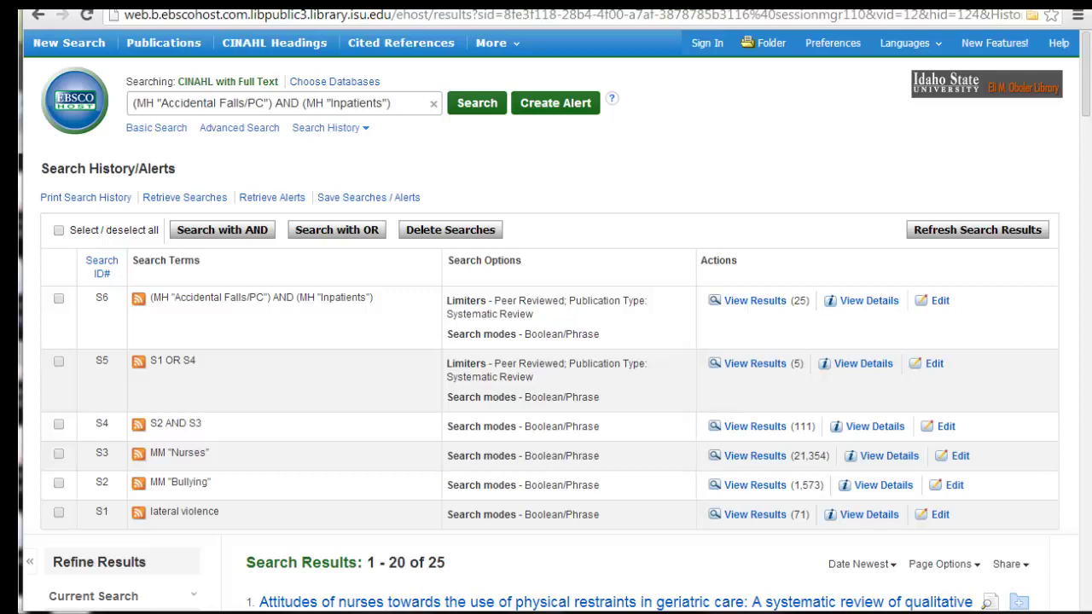
left_click(705, 45)
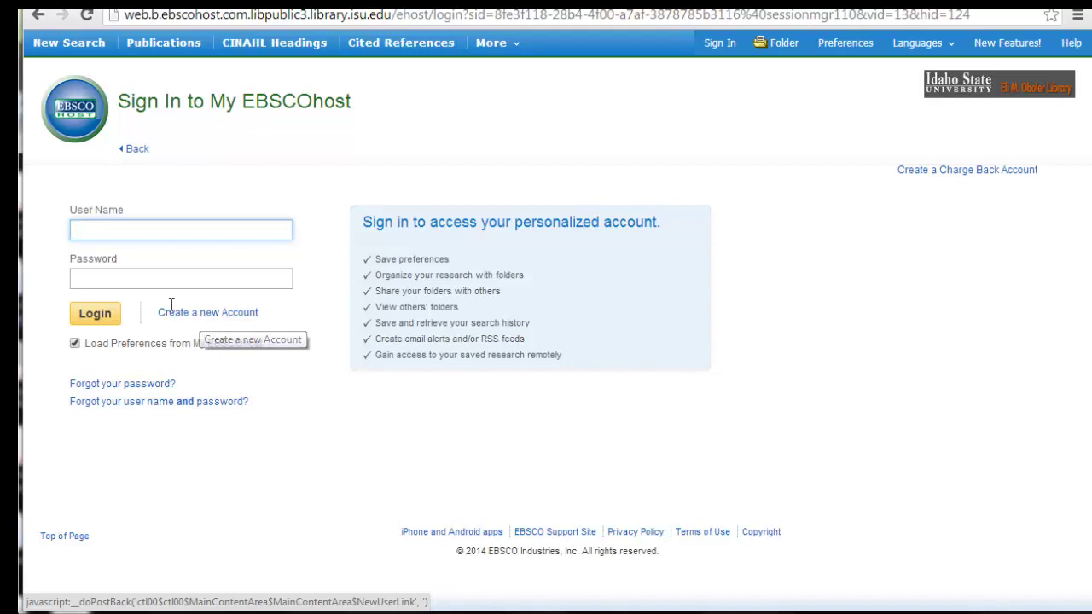
left_click(38, 15)
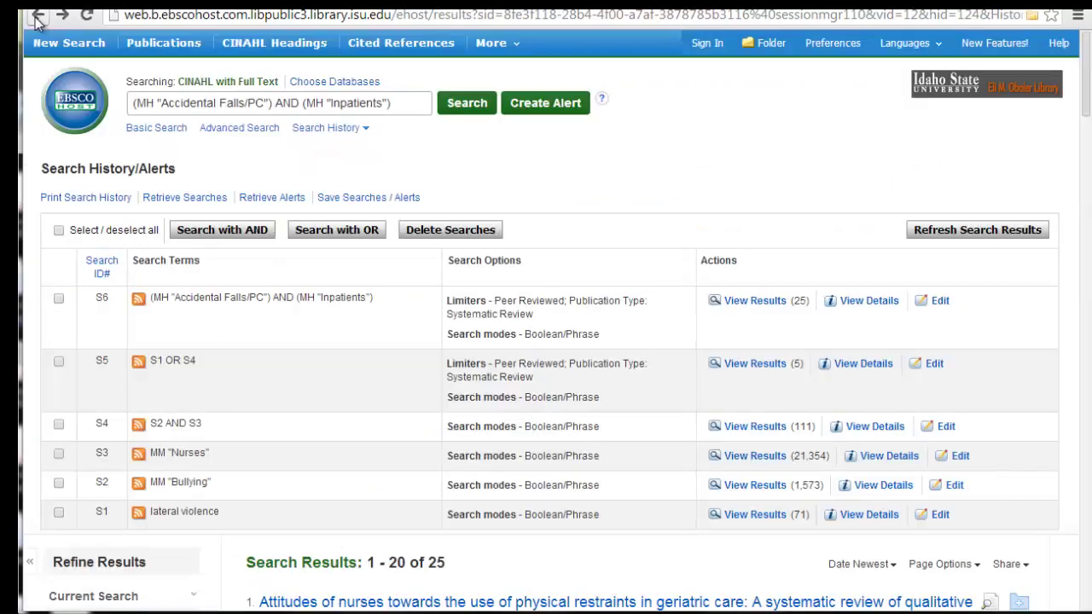
Step: Open the record of the fifth result, "Inpatient fall prevention programs as a patient safety strategy: a systematic review"
scroll(1063, 417, "down", 3)
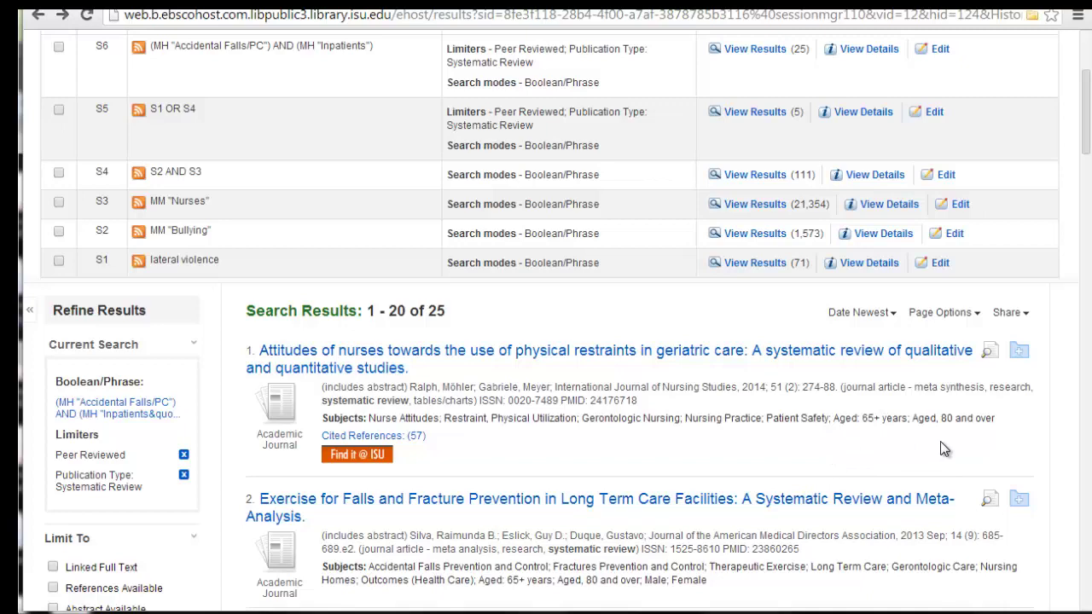
scroll(806, 429, "down", 2)
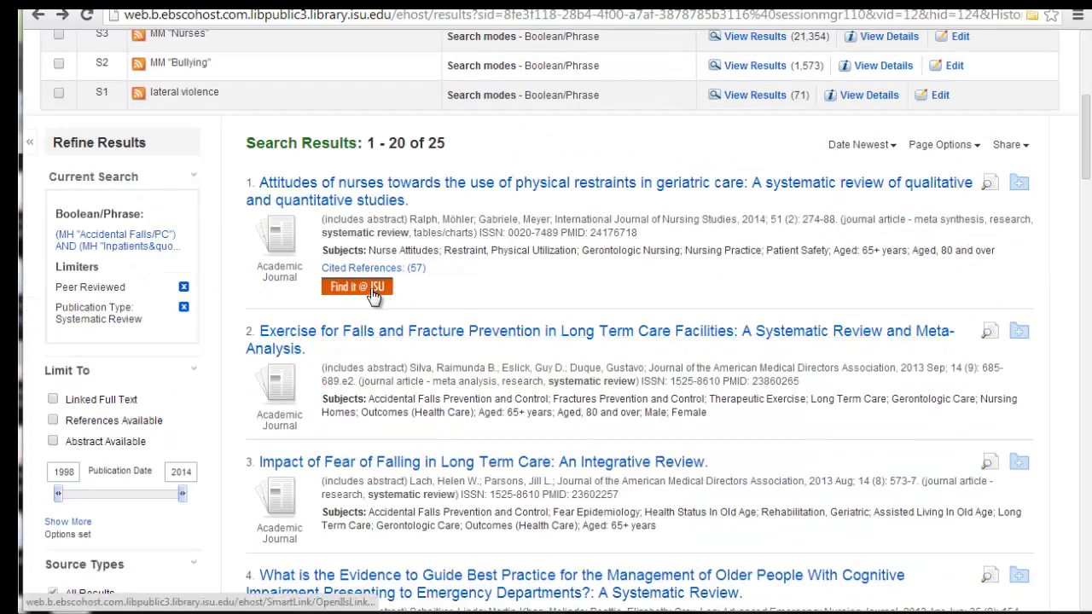
scroll(372, 294, "down", 4)
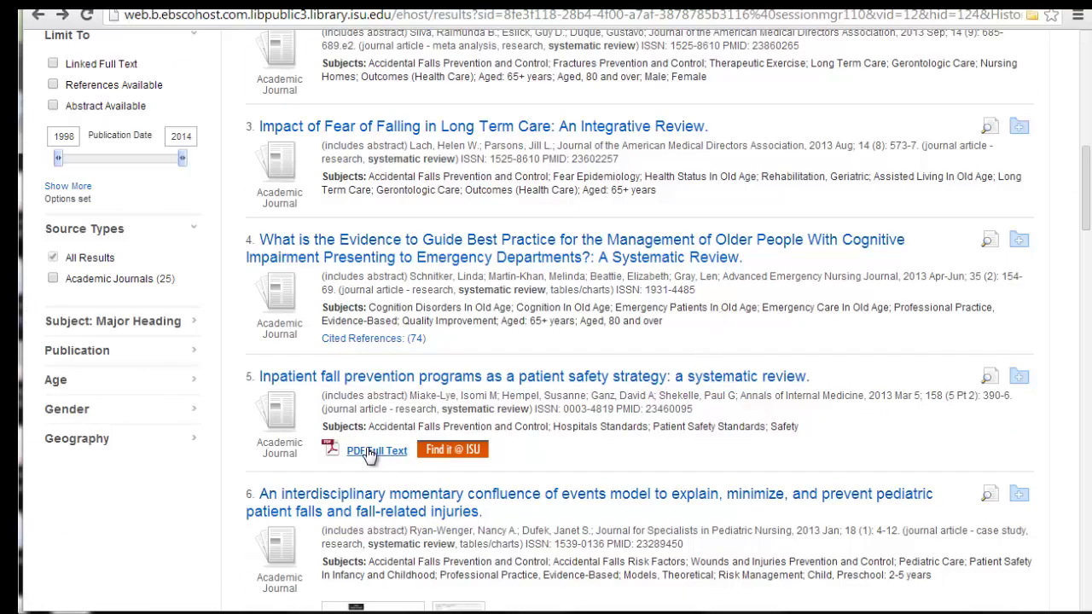
left_click(378, 384)
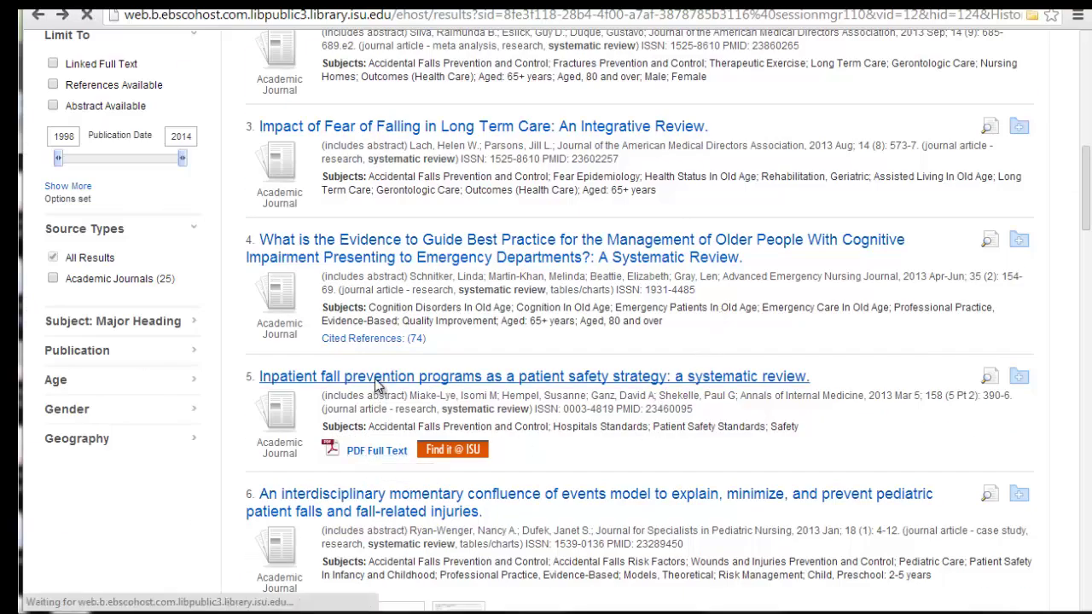